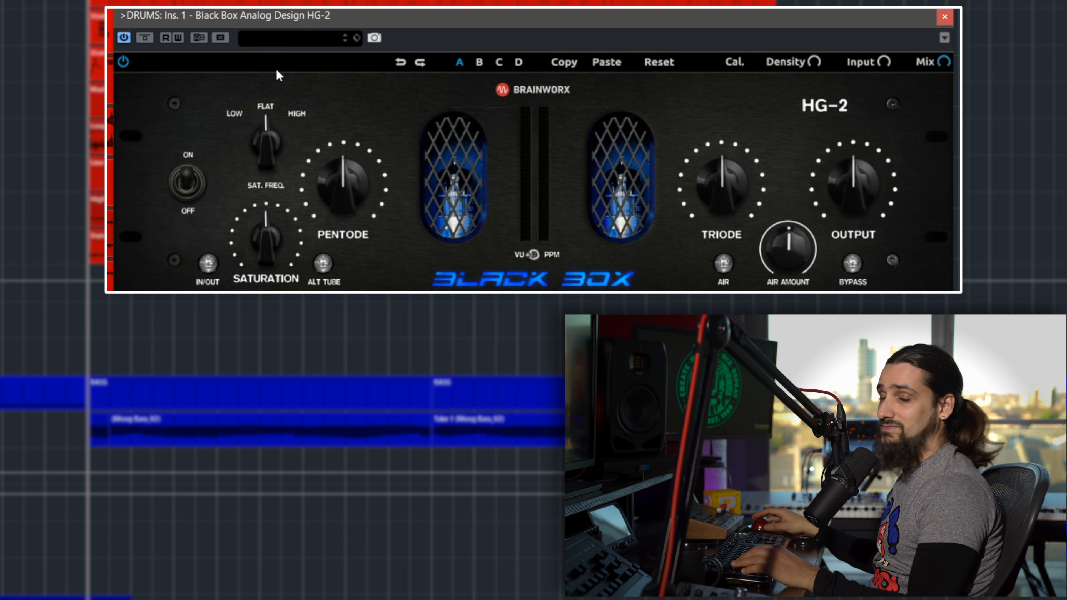
- While the song plays, turn the DRUMS channel's HG-2 Saturation, Pentode and Triode slightly above their centre positions
key("space")
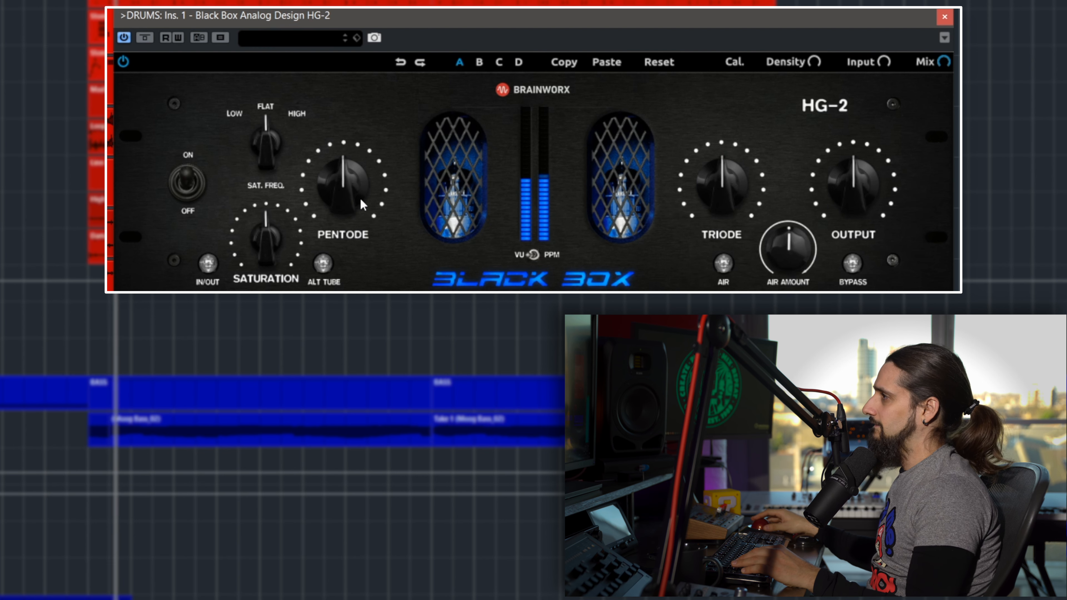
left_click_drag(280, 230, 280, 269)
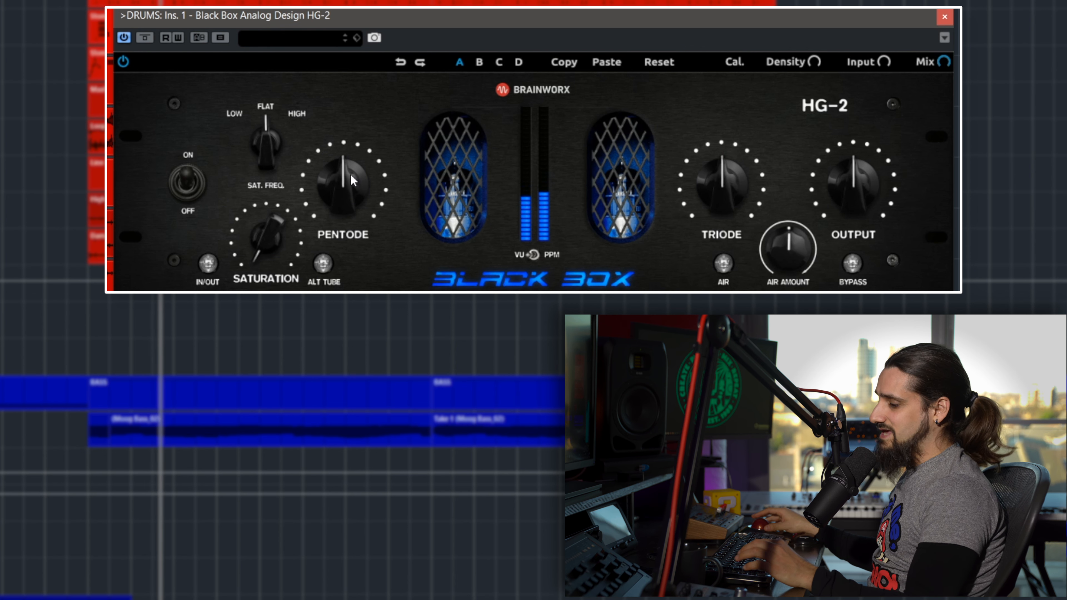
mouse_move(349, 174)
left_mouse_down()
mouse_move(350, 155)
mouse_move(352, 164)
left_mouse_up()
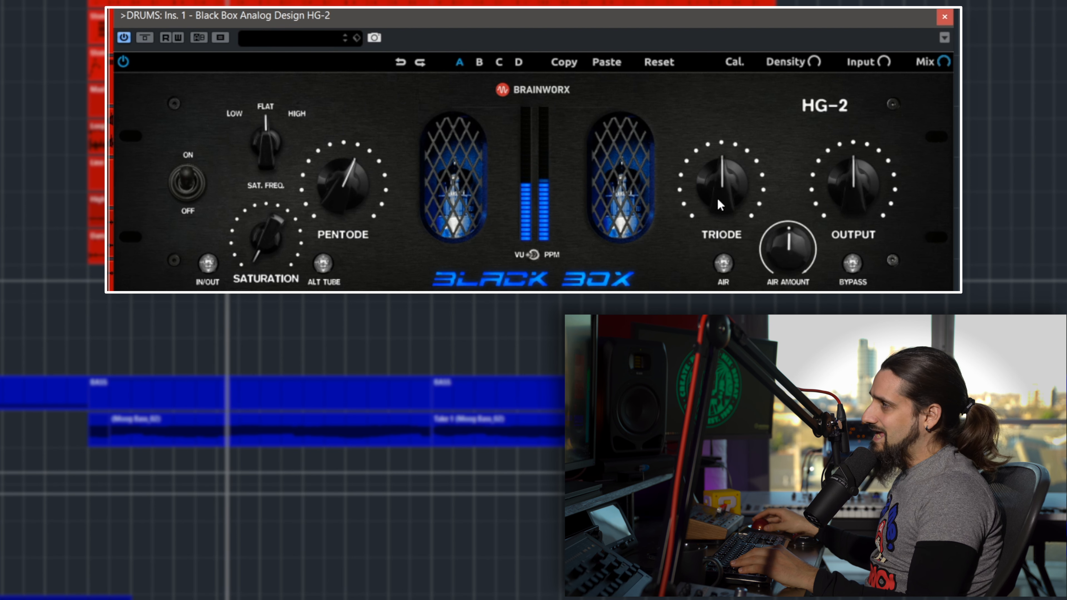
mouse_move(719, 205)
left_mouse_down()
mouse_move(727, 173)
mouse_move(725, 185)
left_mouse_up()
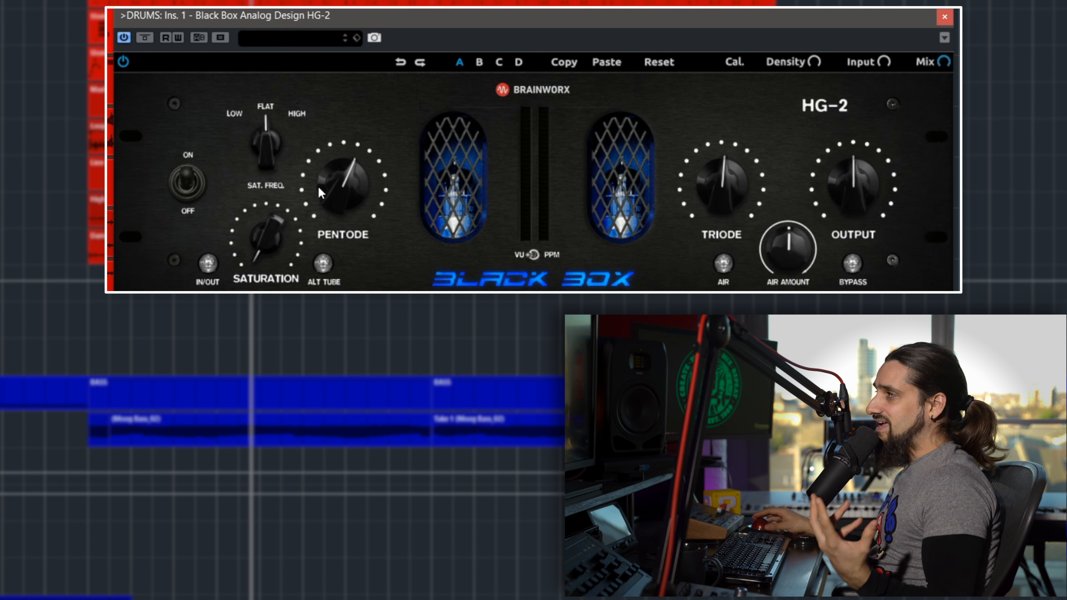
left_click_drag(720, 165, 722, 159)
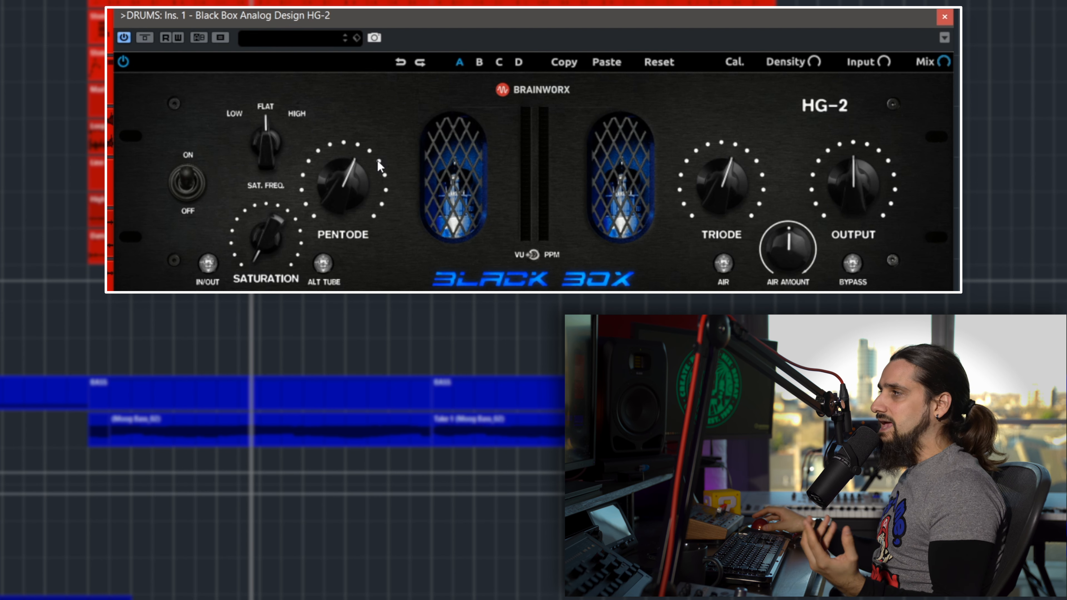
- Engage the HG-2 saturation circuit on the drums during playback and bring Saturation to 50 %
mouse_move(258, 249)
key("space")
left_click_drag(255, 248, 257, 204)
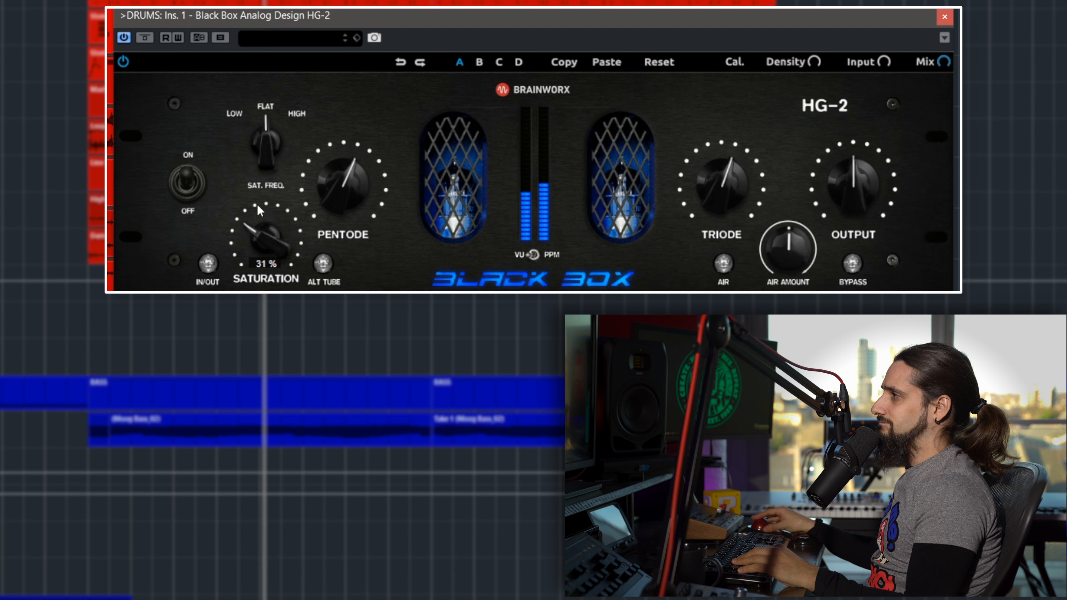
left_click(214, 264)
mouse_move(261, 221)
left_mouse_down()
mouse_move(261, 187)
mouse_move(262, 221)
left_mouse_up()
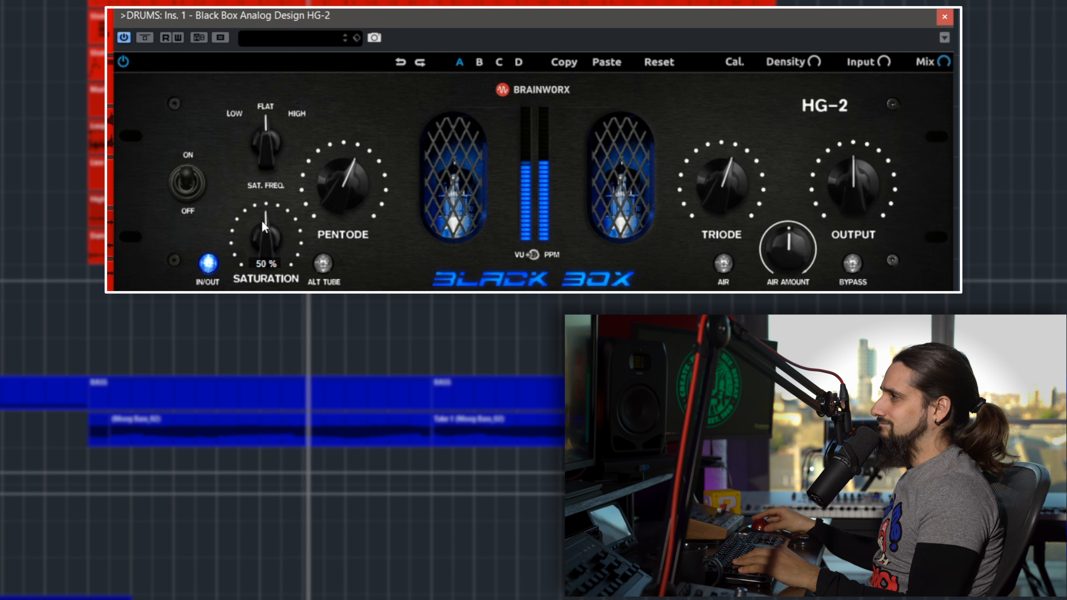
- Switch the drum saturation to the alternate tube and set Saturation to about 33 % while listening
left_click(321, 264)
left_click_drag(275, 243, 270, 262)
key("space")
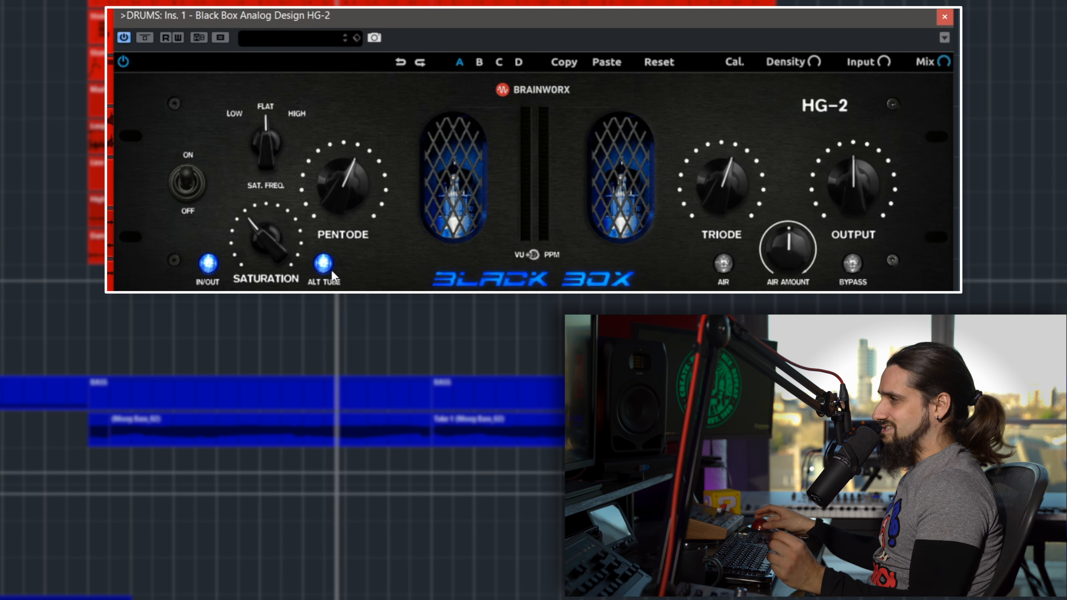
key("space")
left_click_drag(251, 242, 252, 249)
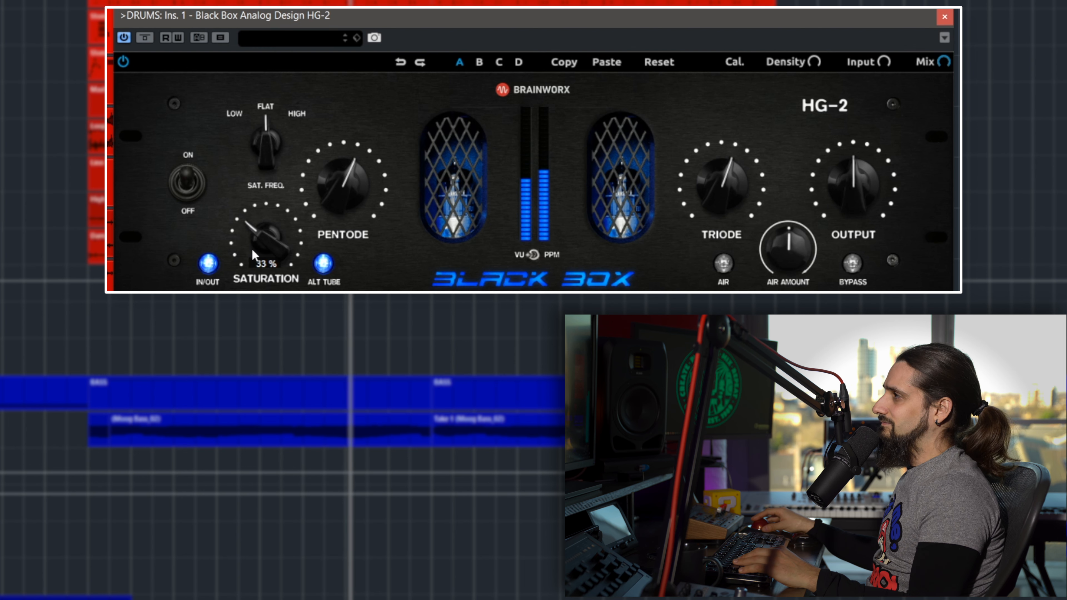
- Set the drum saturation frequency to Low and audition it with Saturation raised to 100 %
key("space")
left_click_drag(260, 132, 255, 219)
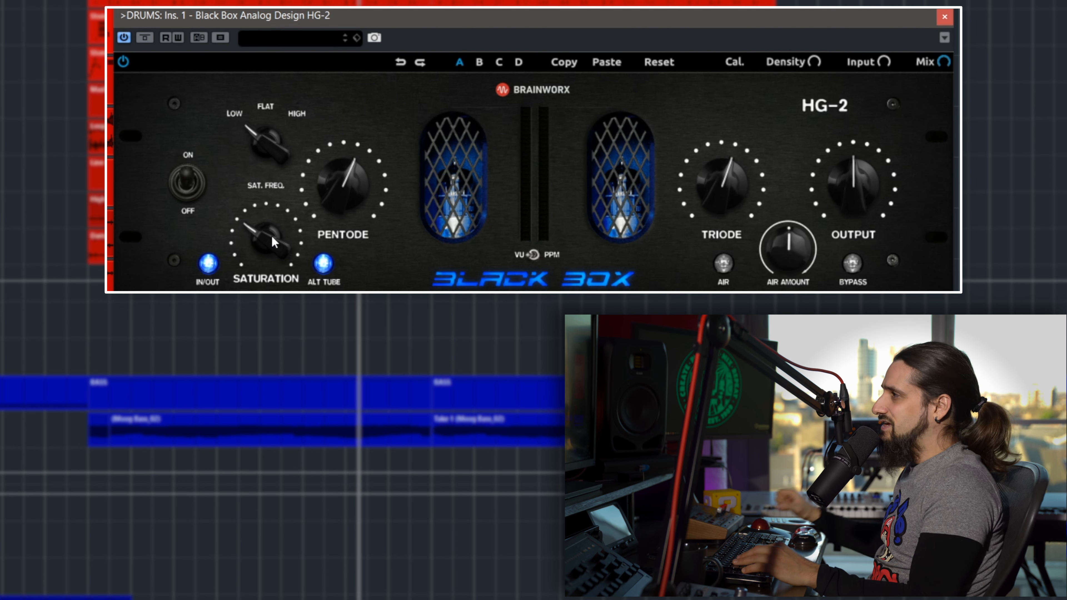
key("space")
left_click_drag(271, 236, 265, 104)
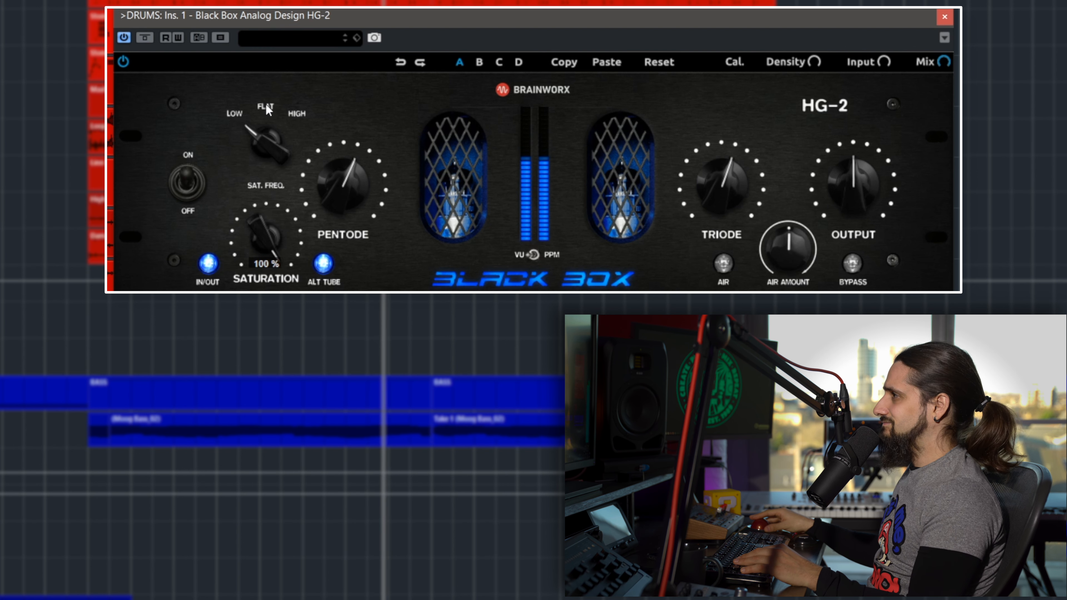
- Audition the High saturation frequency with Saturation turned well below centre, and return the frequency to Flat
left_click_drag(267, 145, 266, 41)
key("space")
key("space")
left_click_drag(277, 243, 277, 327)
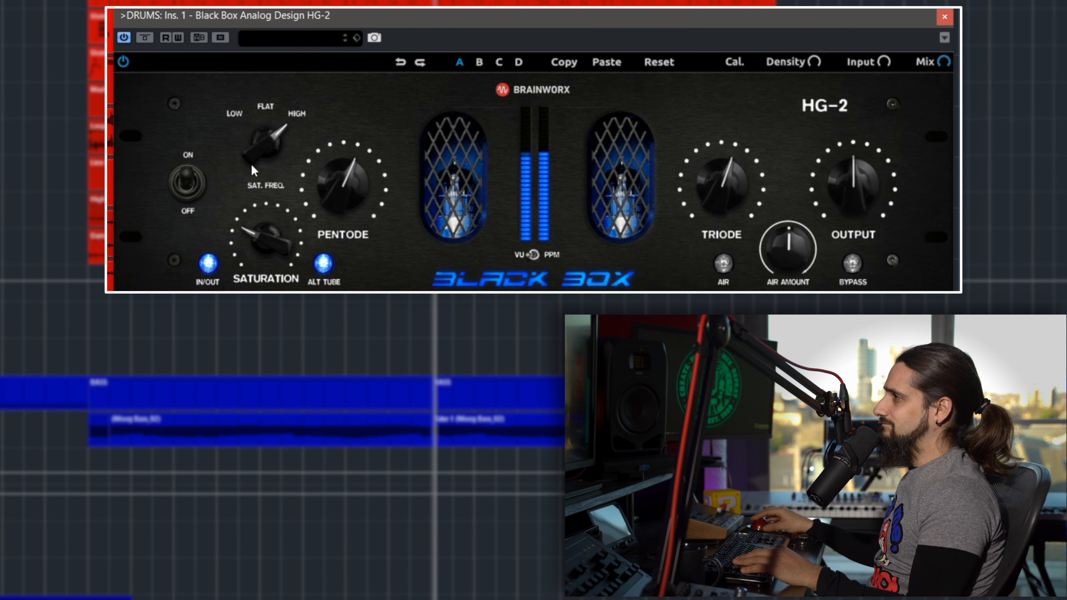
left_click(258, 106)
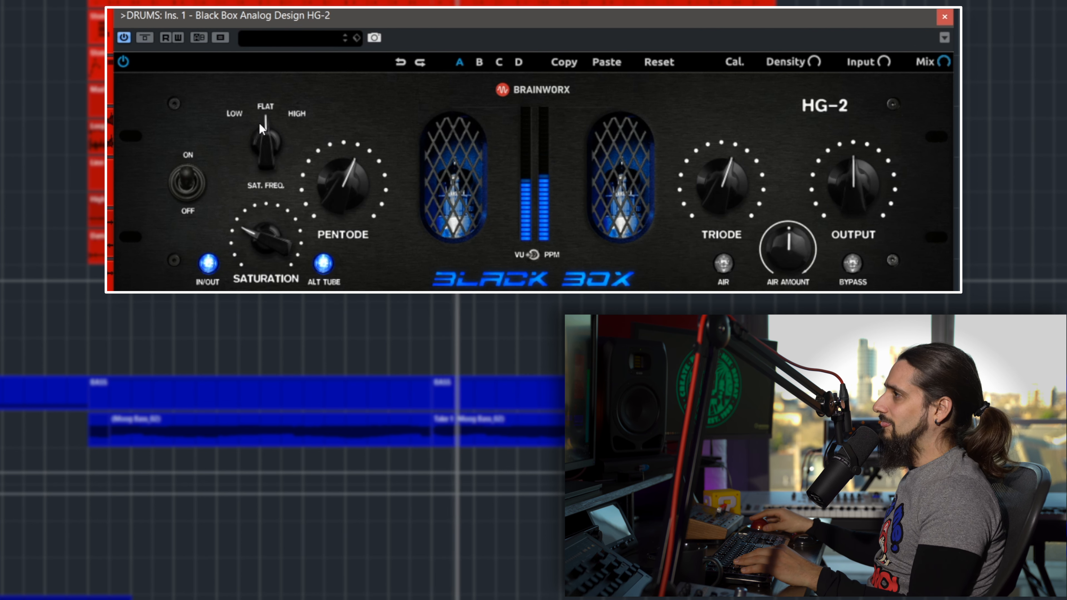
- Enable Air on the drum HG-2 and compare the processed drums against the bypassed signal
left_click(723, 263)
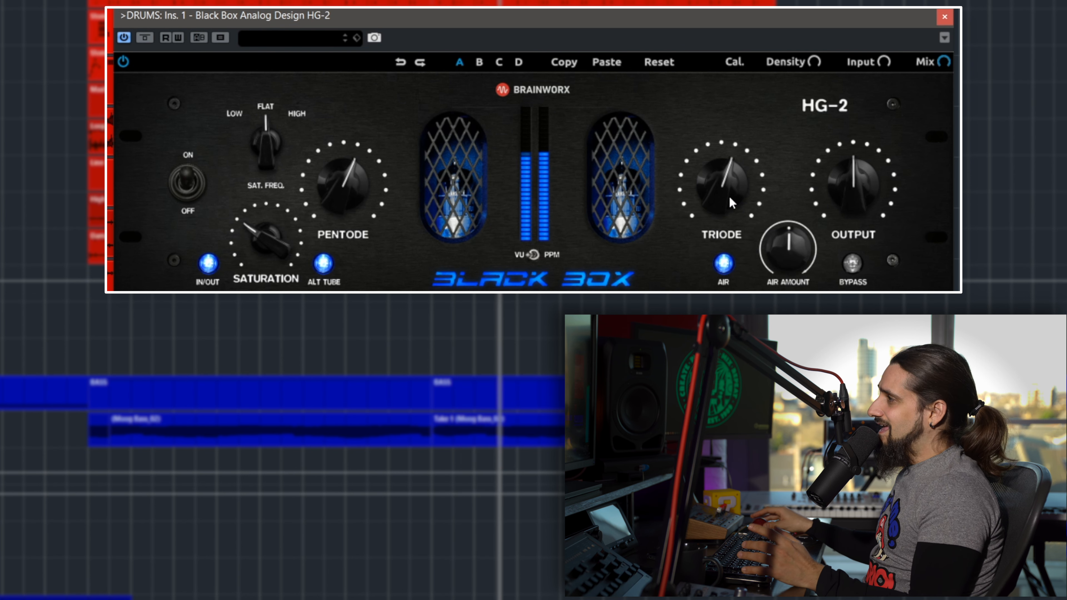
left_click_drag(790, 246, 784, 239)
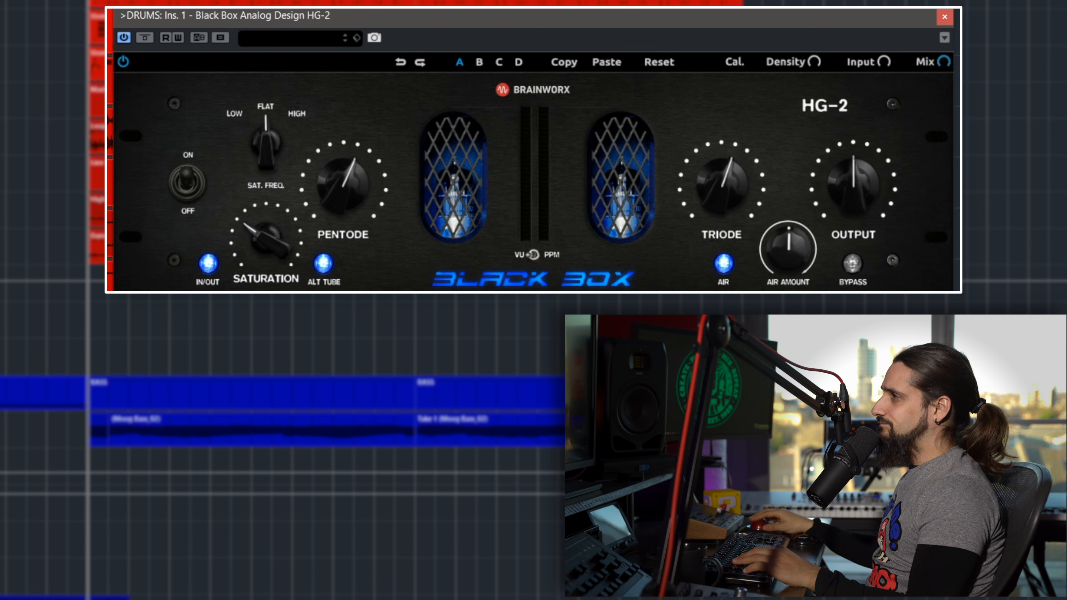
left_click(145, 37)
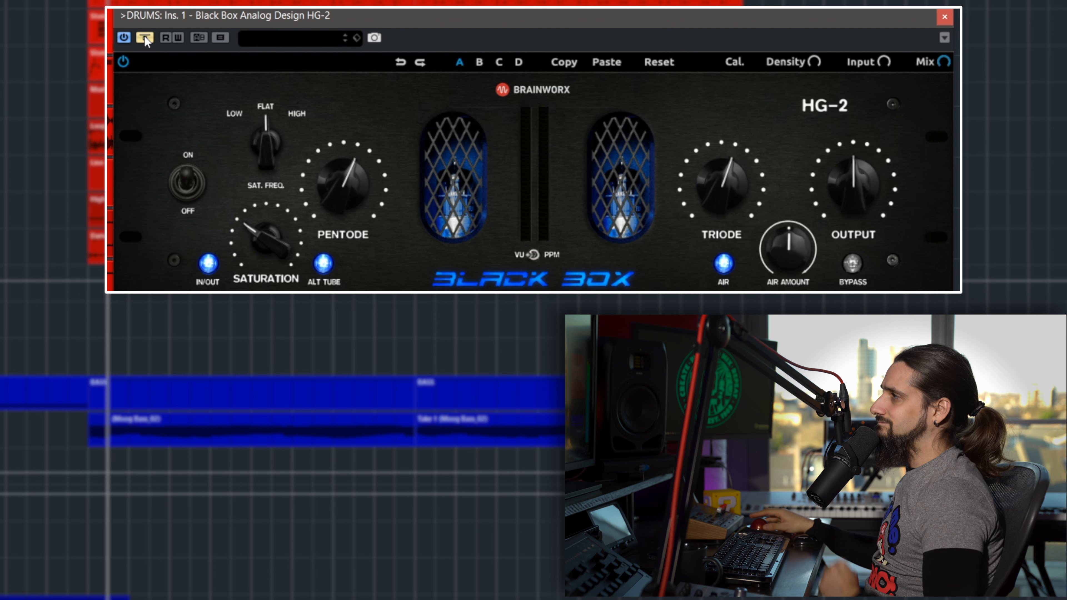
left_click(145, 38)
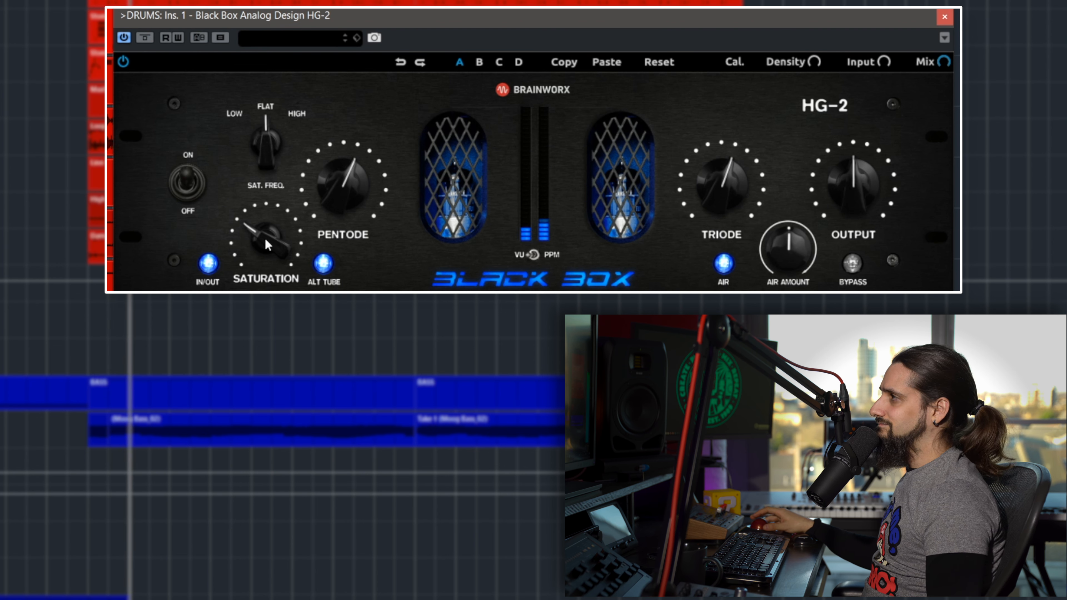
- Lower the drum HG-2 output below centre to match levels and compare again against the bypassed signal
left_click_drag(857, 188, 858, 210)
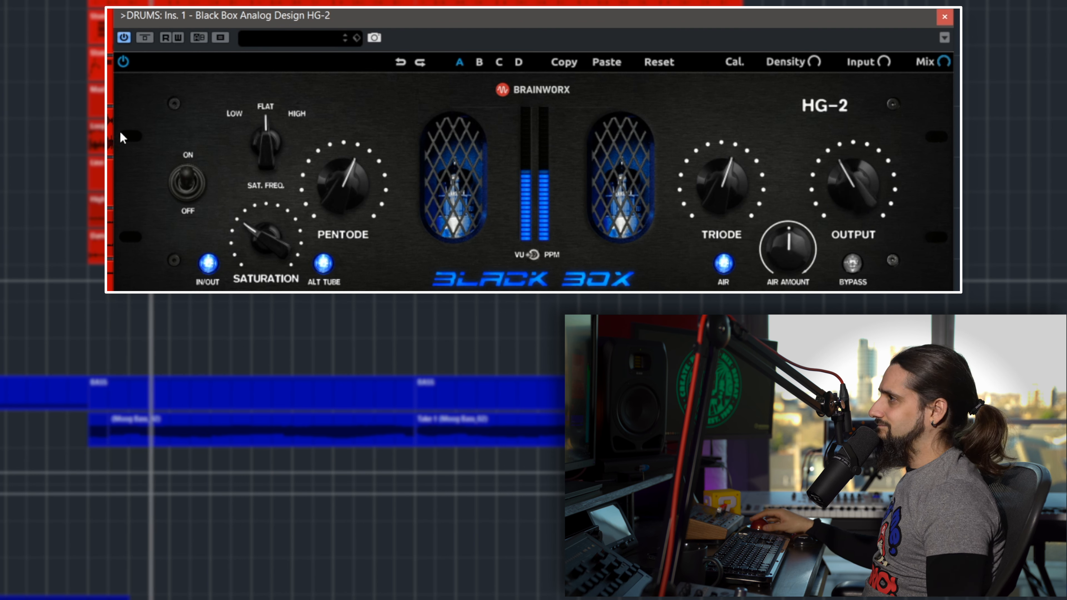
left_click(145, 37)
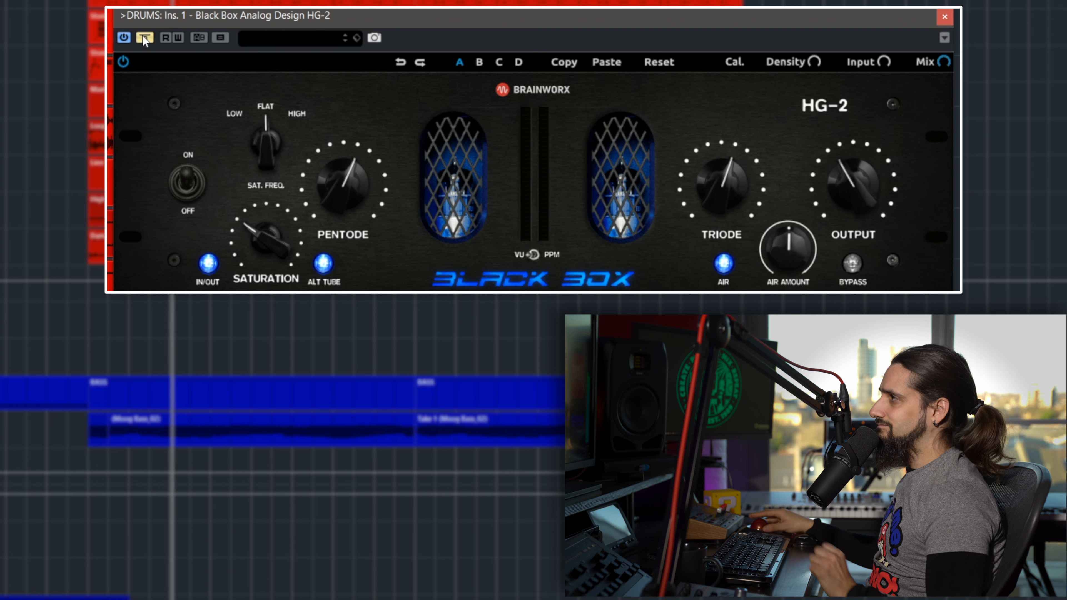
left_click(145, 37)
key("space")
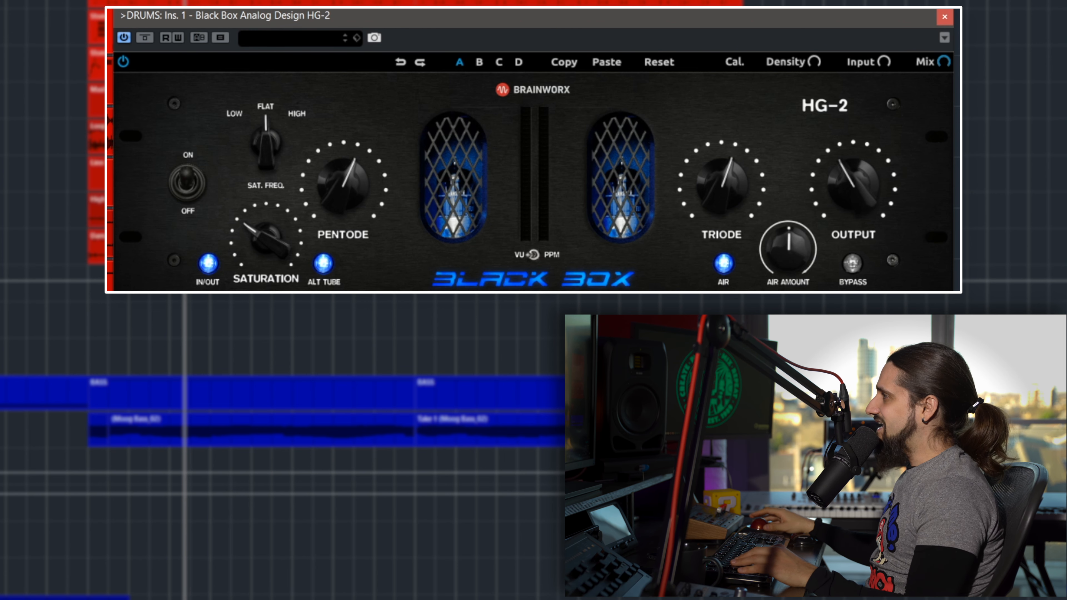
- Show the Stereo channel's HG-2 below the DRUMS one over the mixer and set the drum Saturation to about 30 %
key("F3")
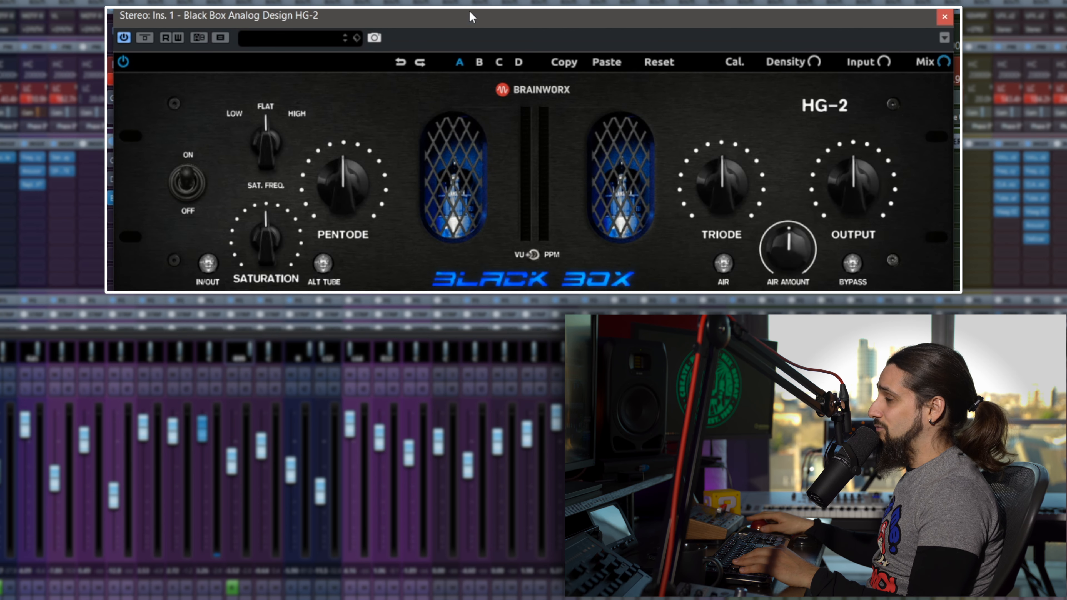
left_click_drag(472, 17, 406, 252)
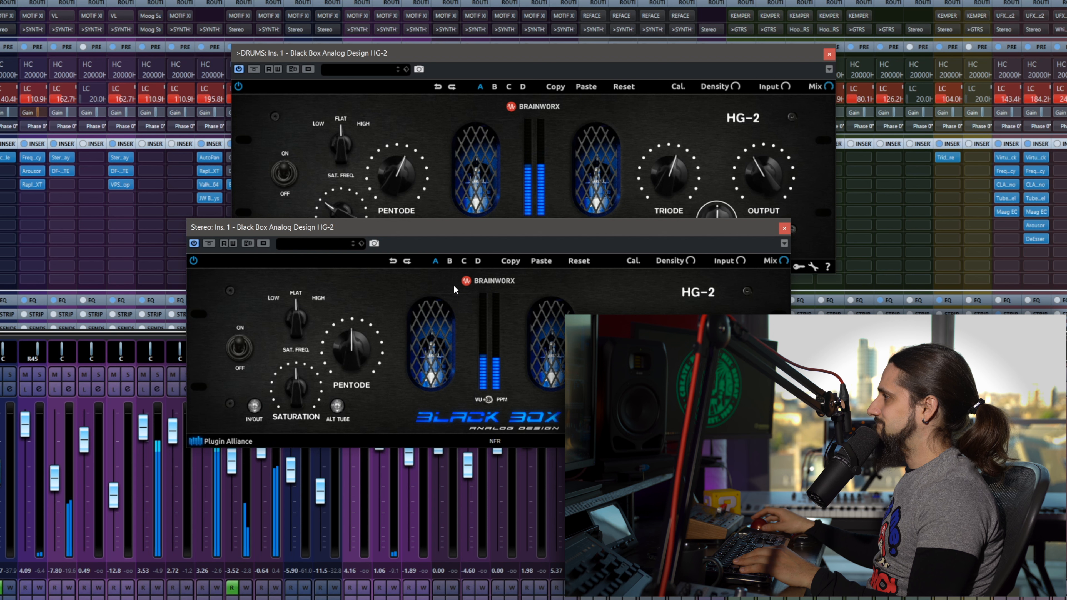
left_click(360, 170)
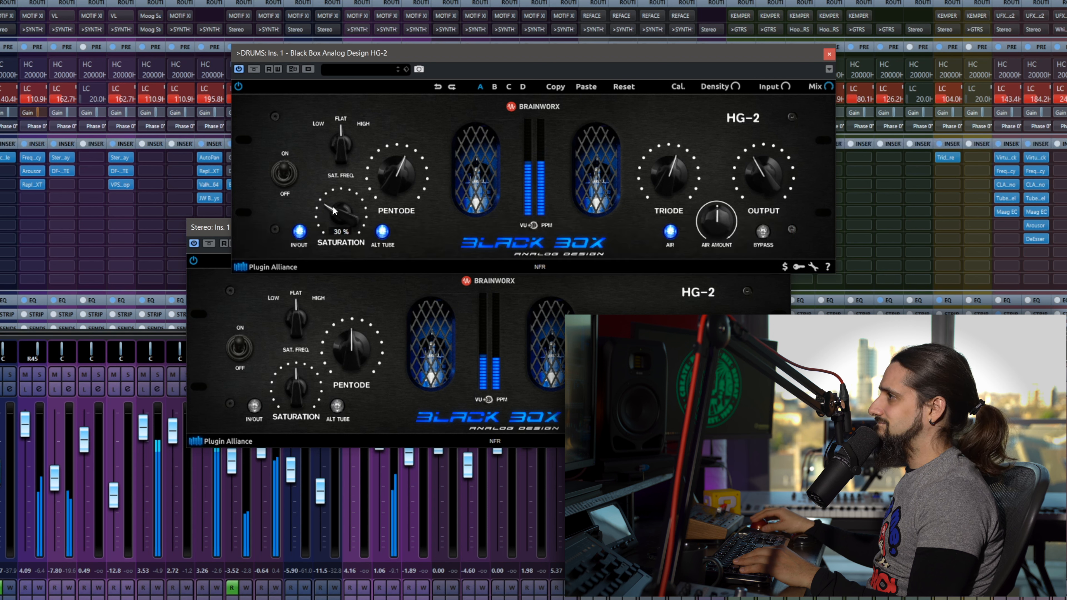
- Engage a low Saturation setting on the Stereo channel's HG-2 and compare the mix with the effect bypassed
mouse_move(296, 385)
left_mouse_down()
mouse_move(291, 421)
mouse_move(287, 380)
left_mouse_up()
left_click(255, 407)
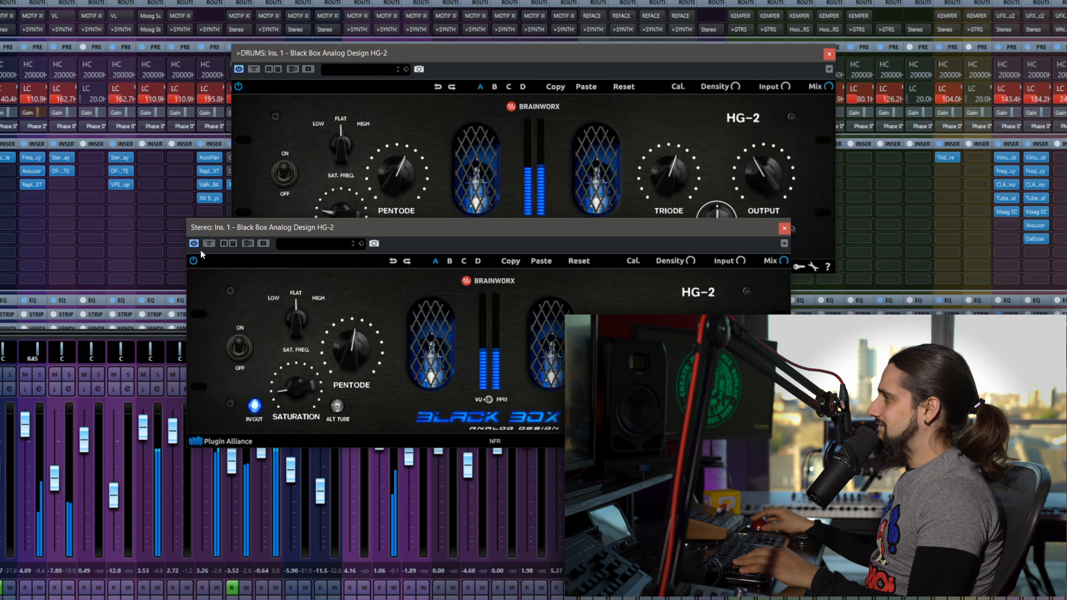
left_click(208, 243)
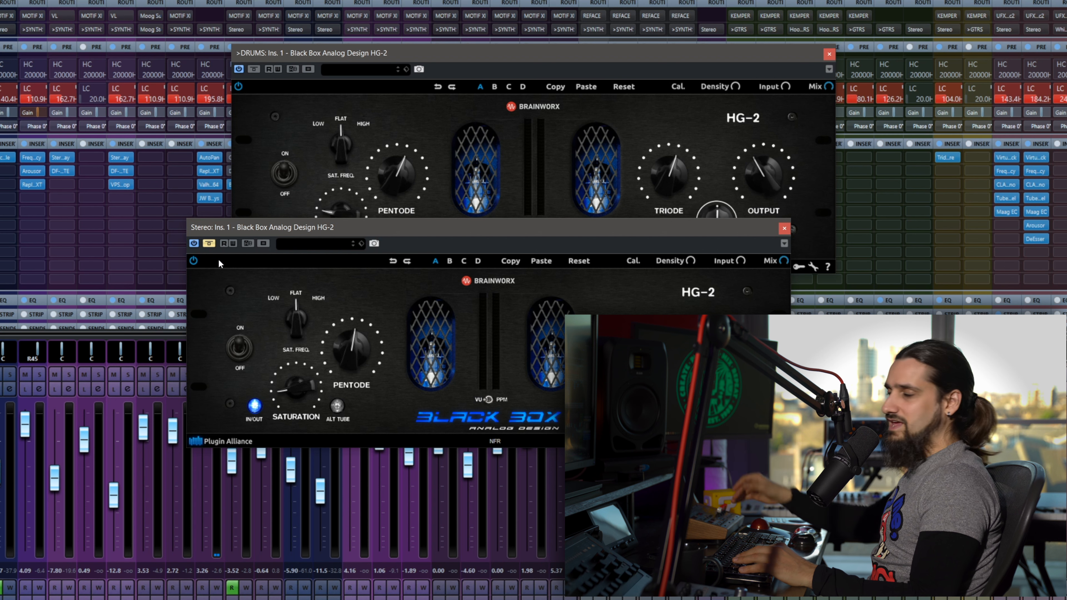
key("space")
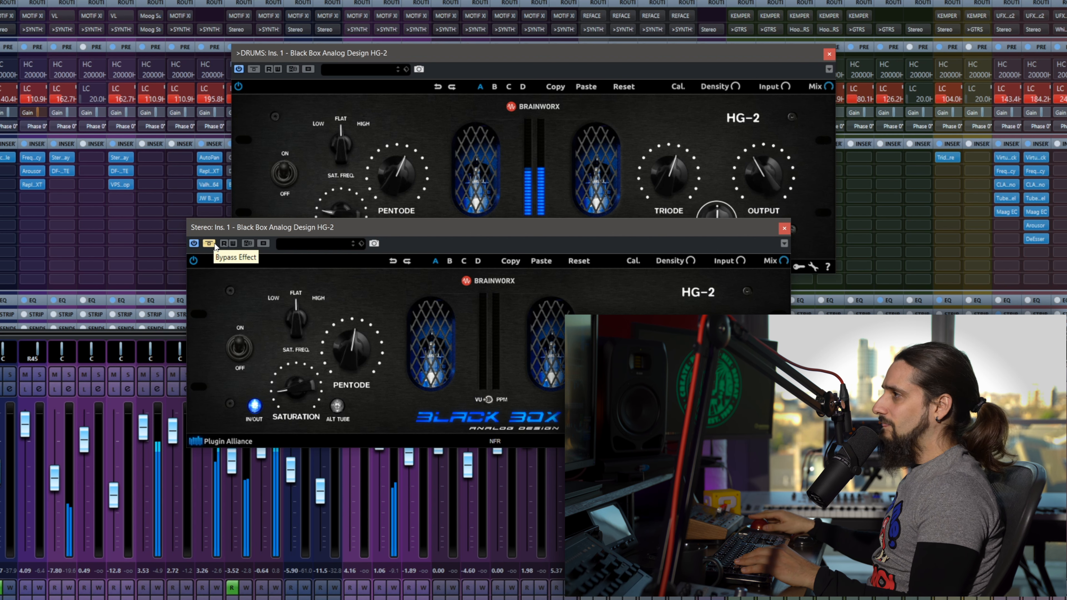
left_click(215, 246)
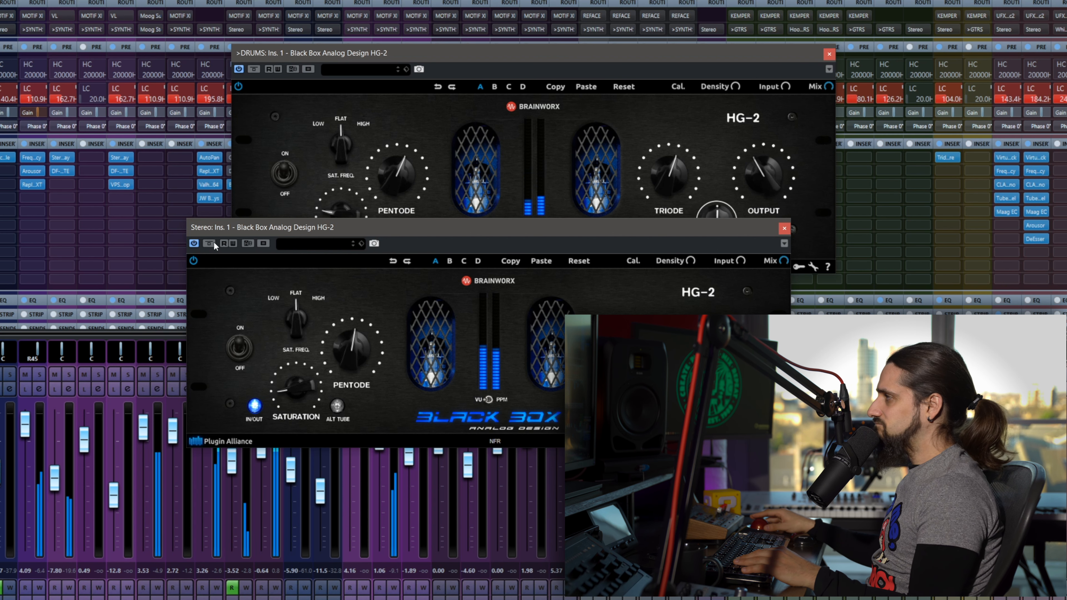
key("space")
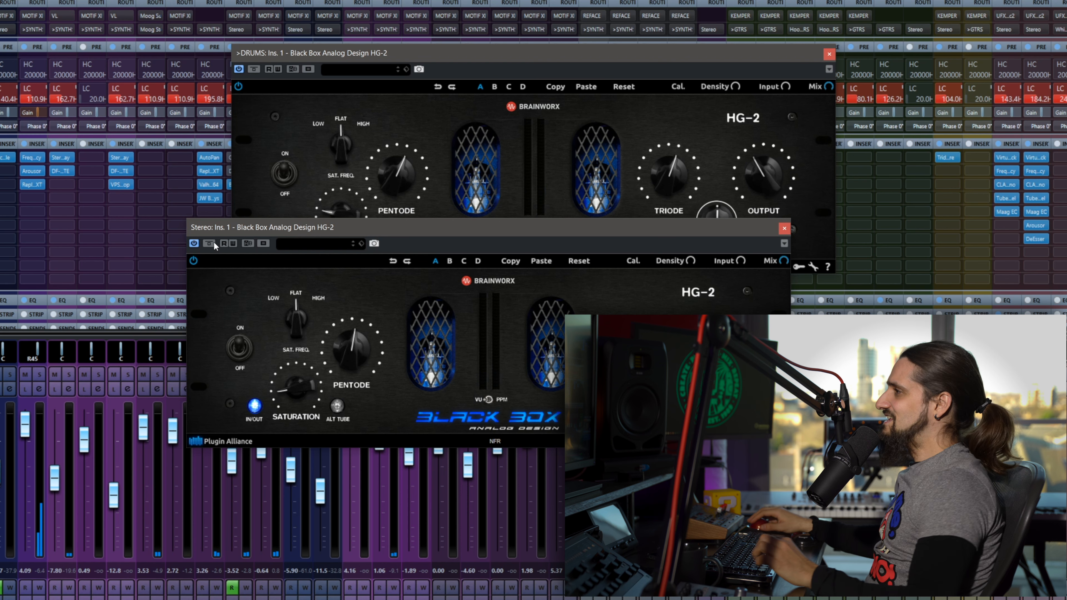
- Close the Stereo and DRUMS HG-2 plug-in windows
left_click(784, 229)
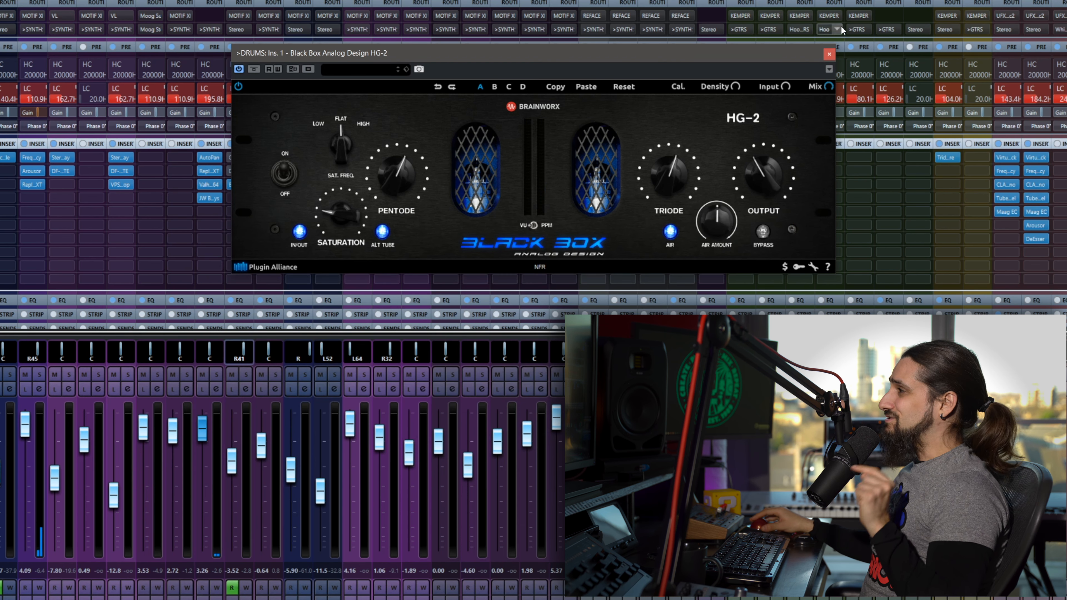
left_click(829, 54)
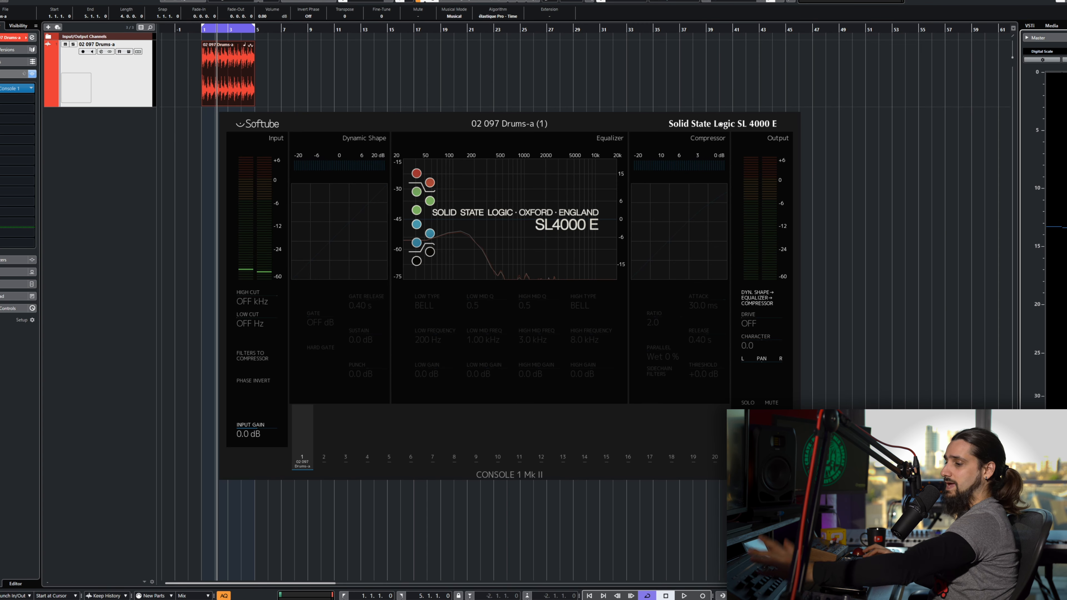
- Audition the 02 097 Drums-a loop through the Console 1 SL 4000 E channel strip
key("space")
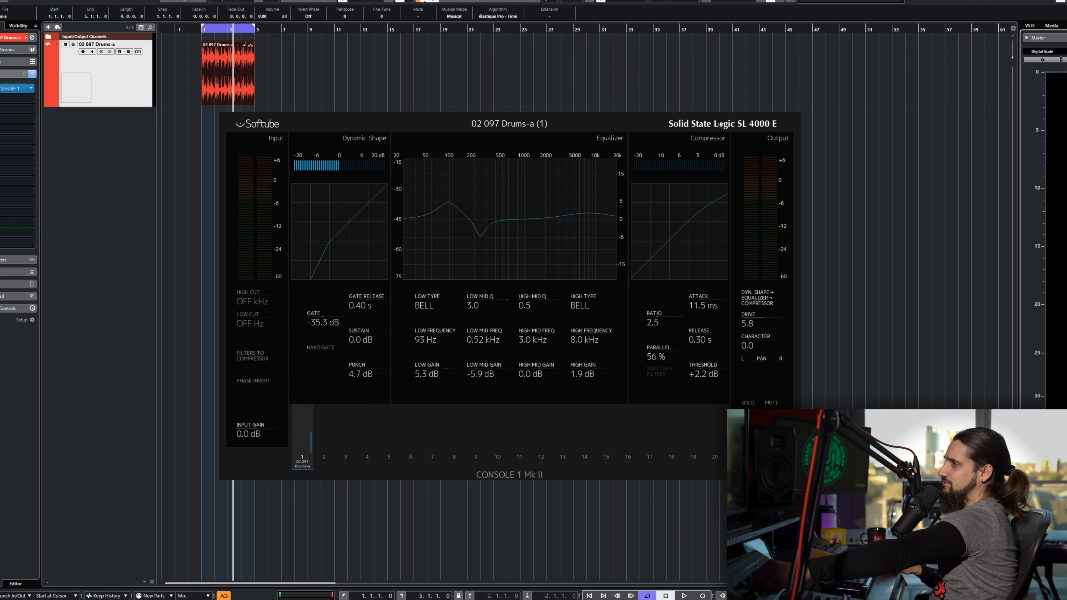
key("space")
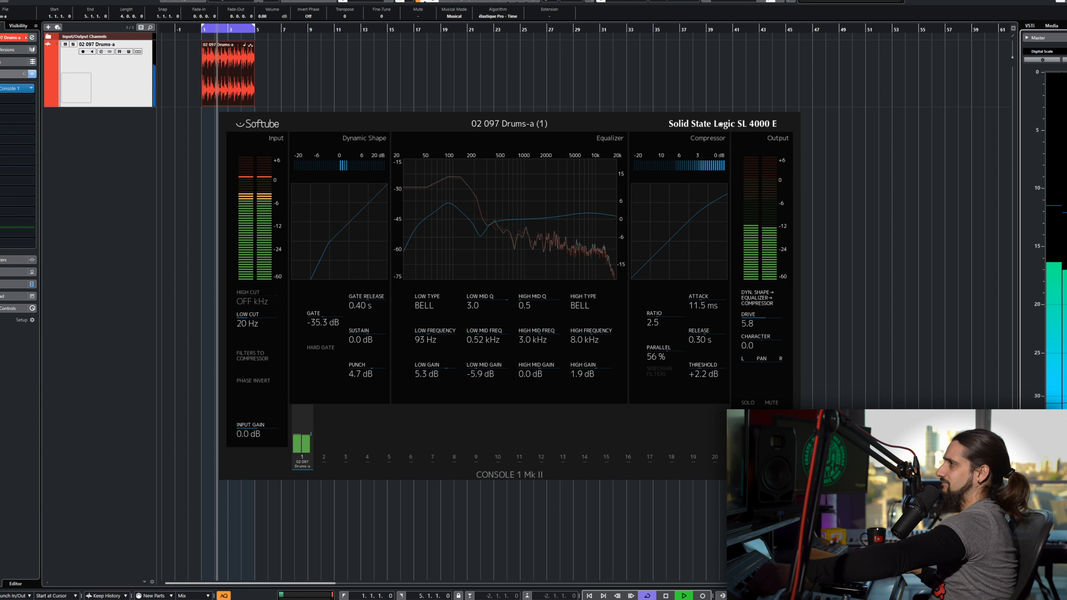
key("space")
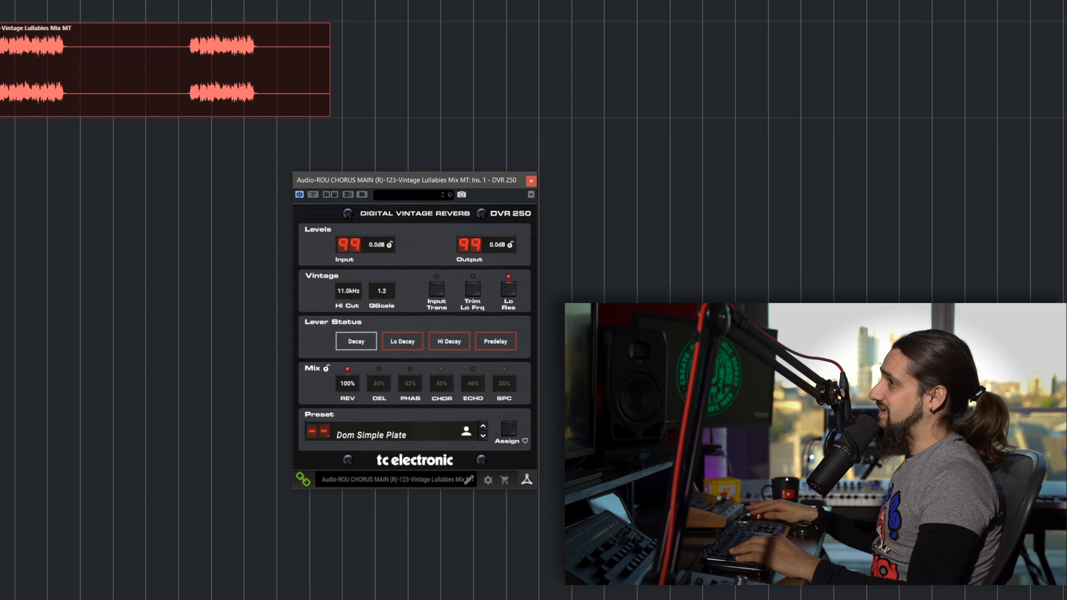
left_click(7, 2)
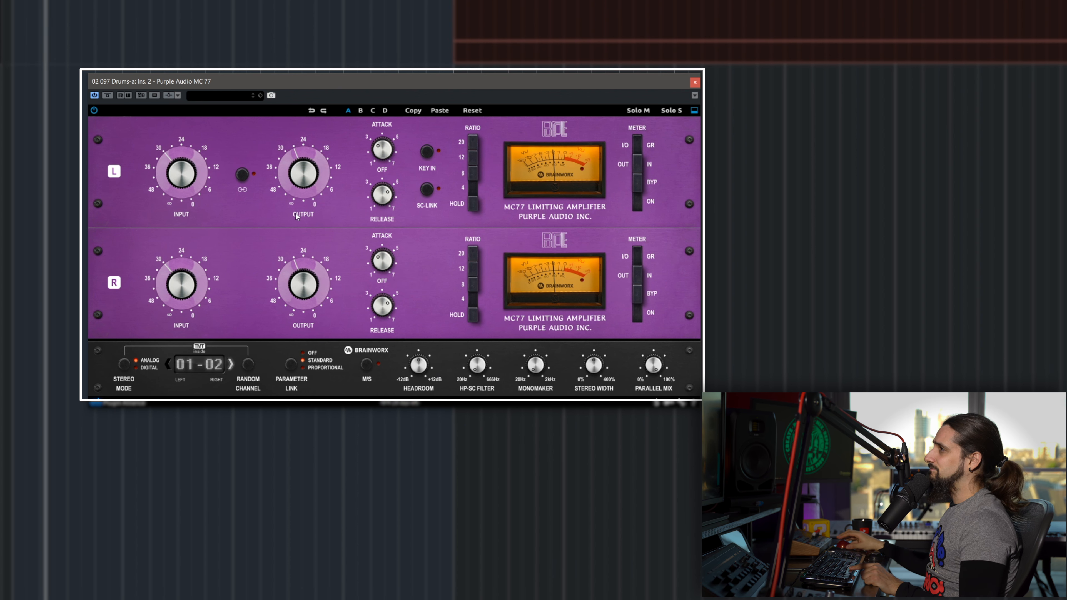
left_click_drag(185, 181, 185, 138)
left_click_drag(384, 149, 385, 119)
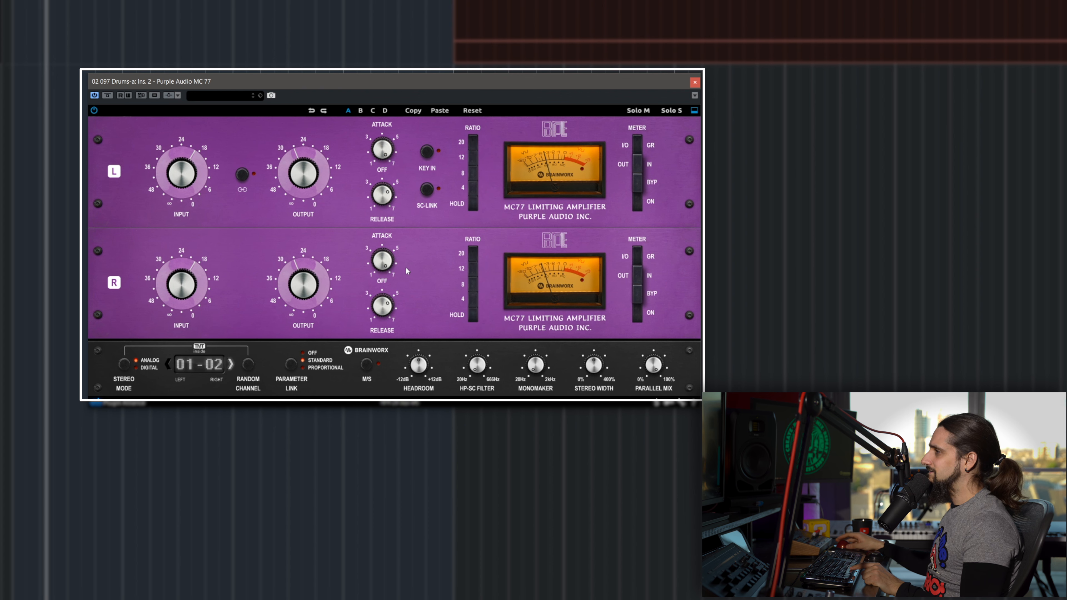
- Adjust the MC 77's attack, input and output on the drum loop and compare the sound with the effect bypassed
left_click_drag(385, 256, 385, 273)
left_click_drag(304, 278, 304, 258)
left_click_drag(183, 269, 182, 289)
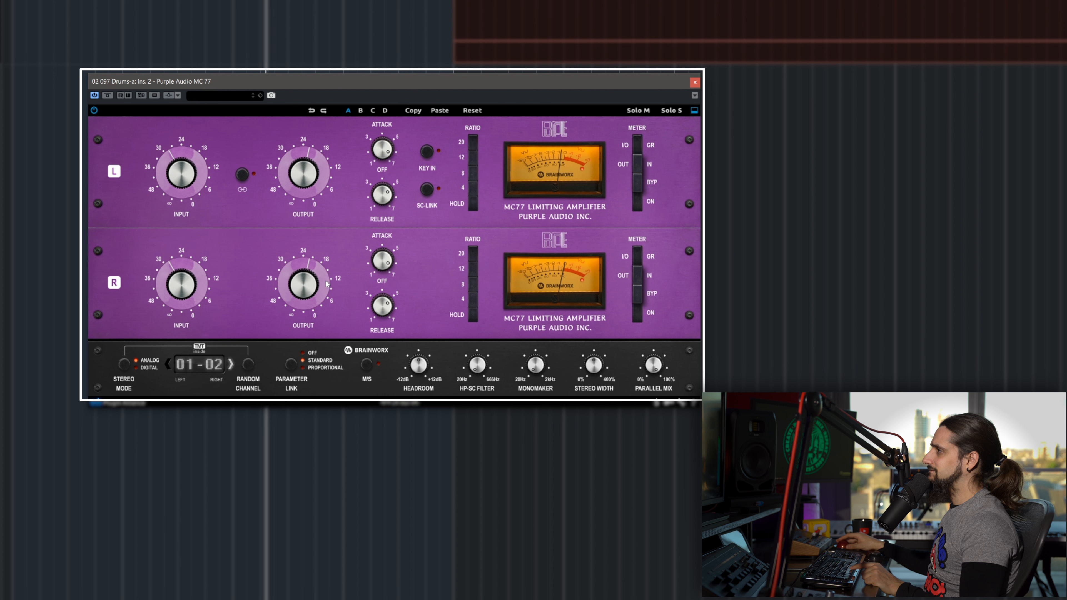
left_click_drag(377, 261, 379, 325)
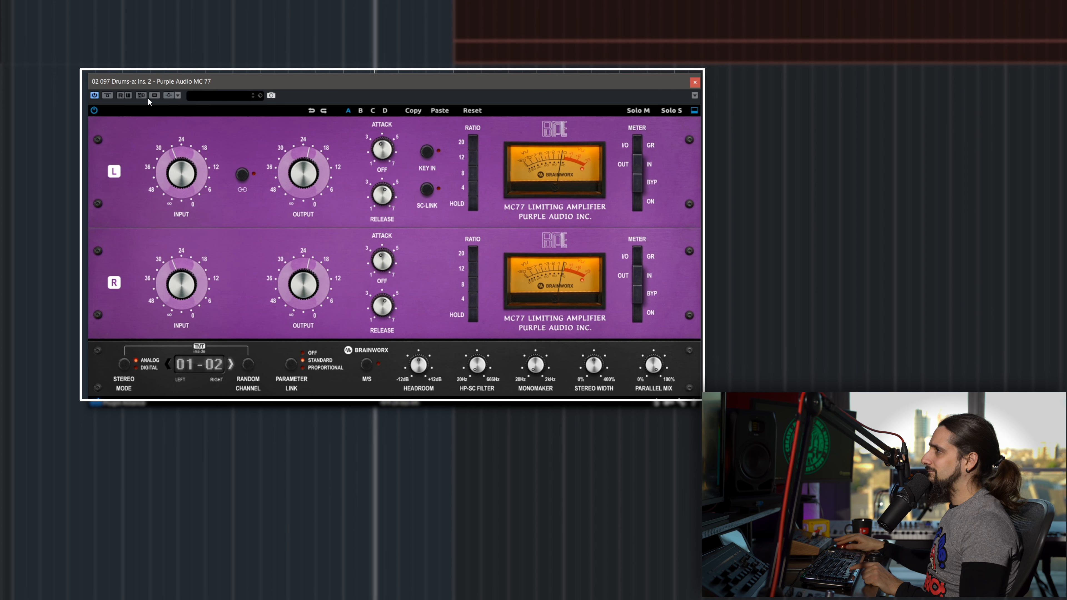
left_click(107, 96)
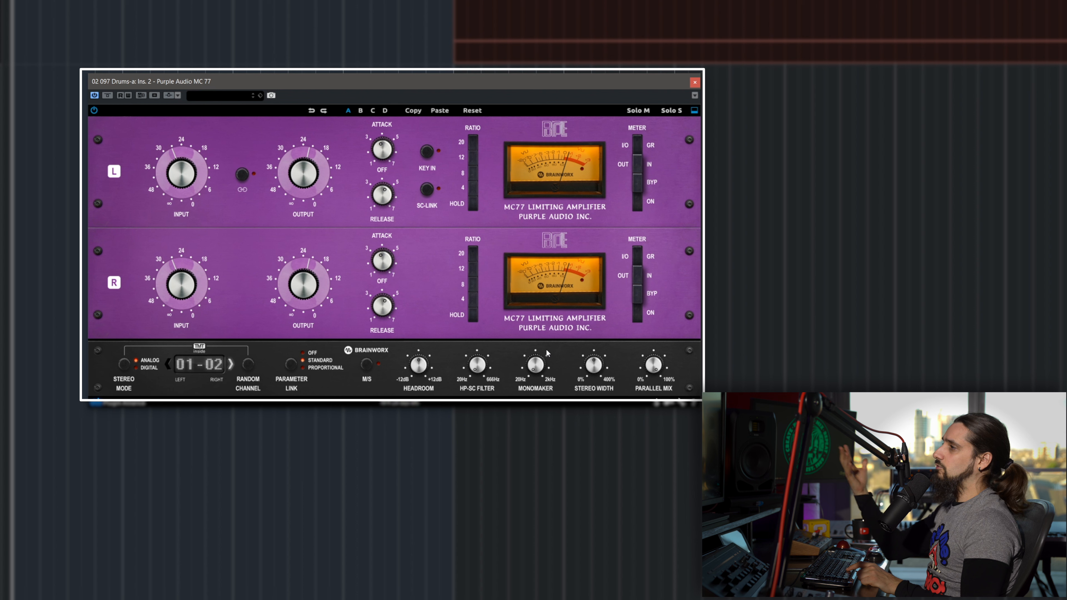
- Set the MC 77's Monomaker to 80 Hz and widen its Stereo Width while playing the drum loop
key("space")
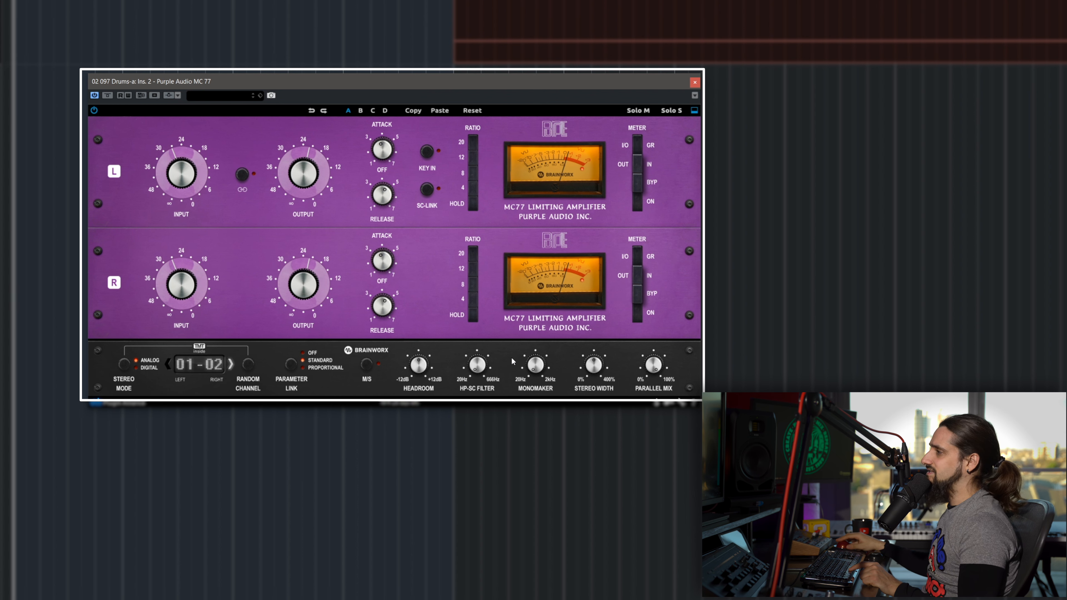
left_click_drag(537, 365, 540, 335)
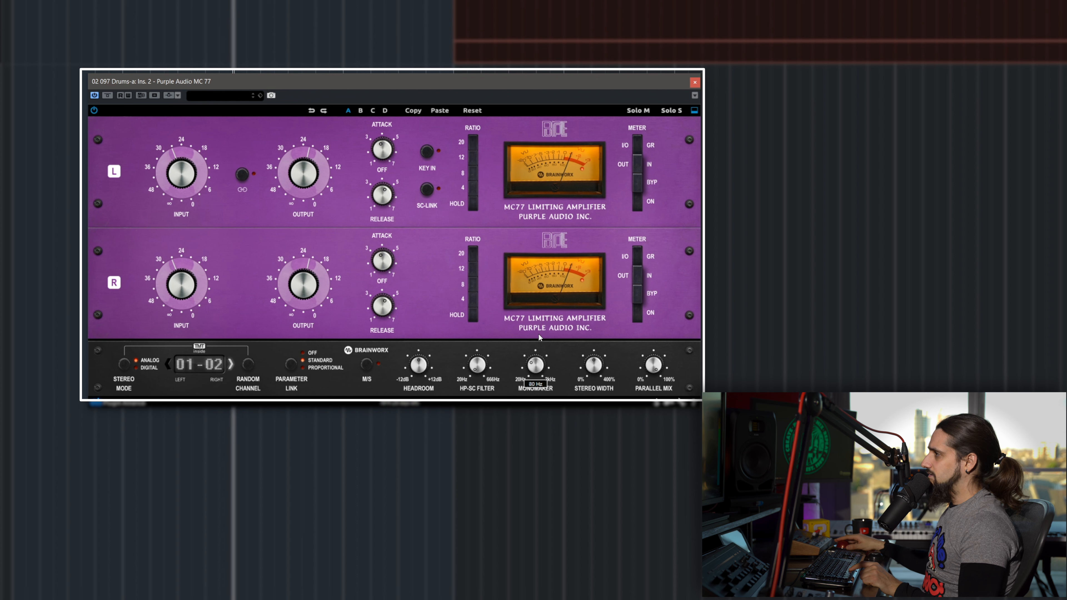
left_click_drag(594, 365, 595, 346)
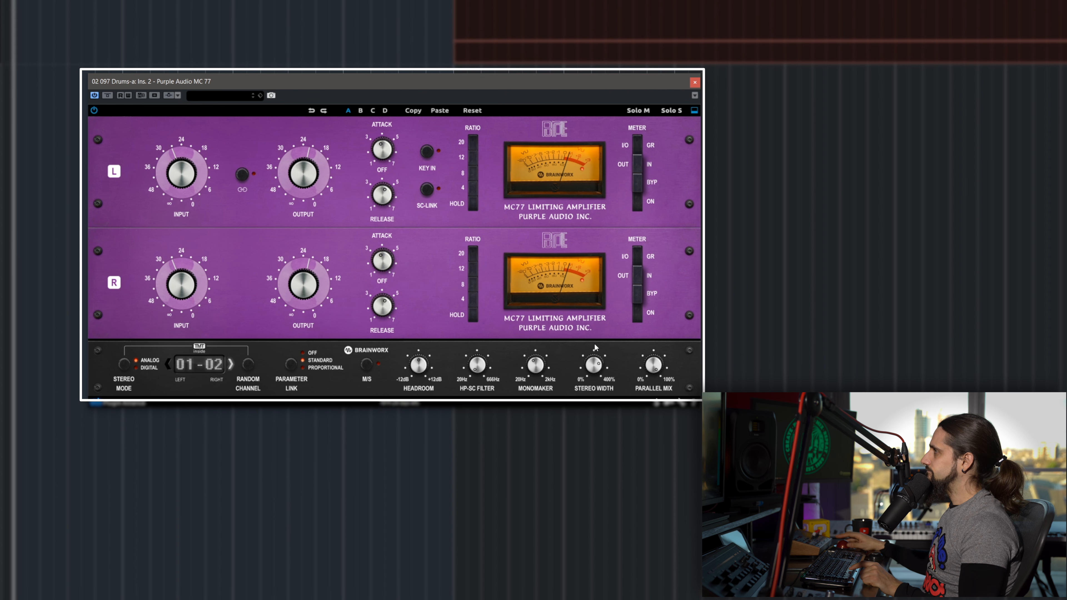
key("space")
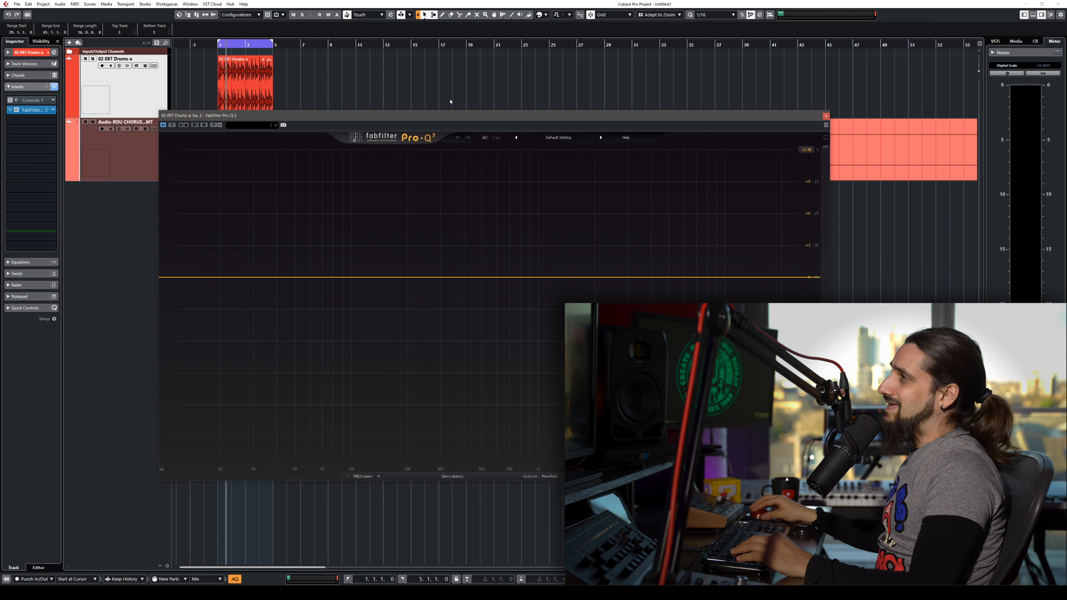
- Move the Pro-Q 3 window below the waveforms and play the chorus vocal from bar 29
left_click_drag(450, 119, 495, 168)
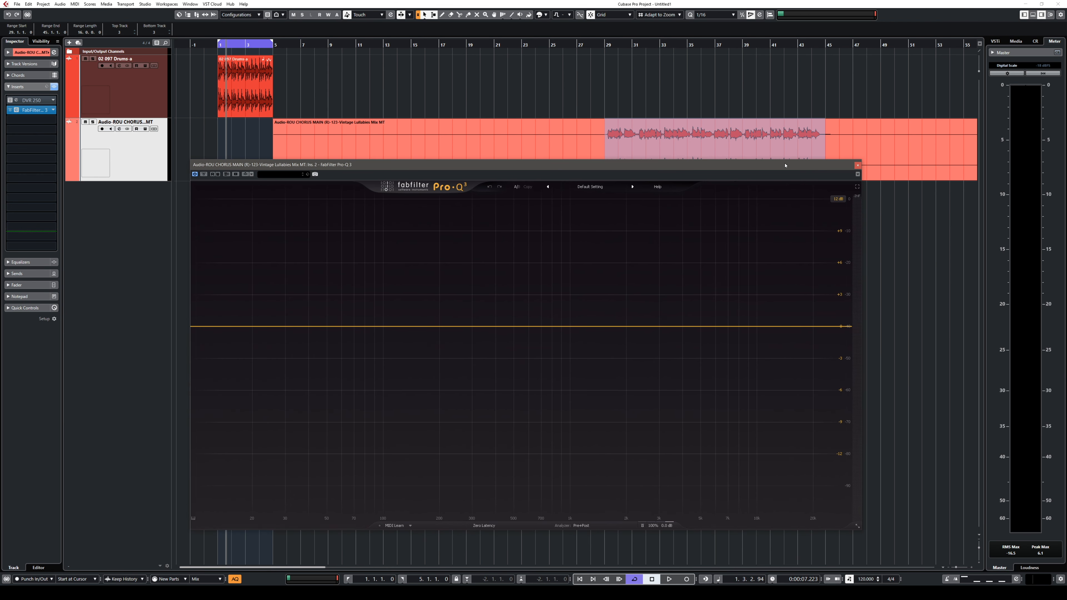
left_click_drag(785, 165, 785, 167)
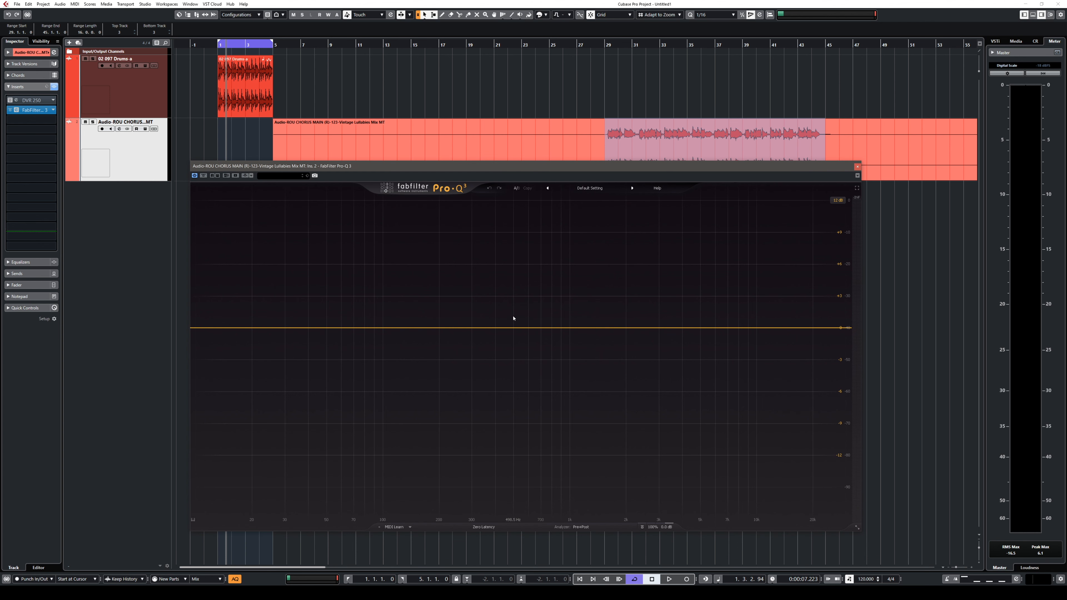
left_click(607, 55)
key("h")
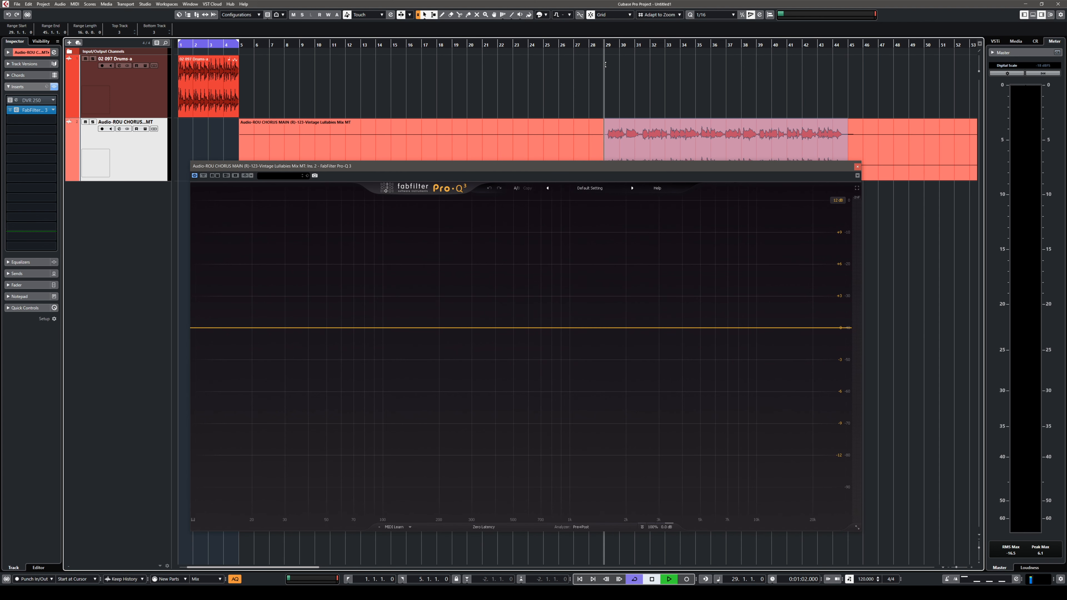
key("space")
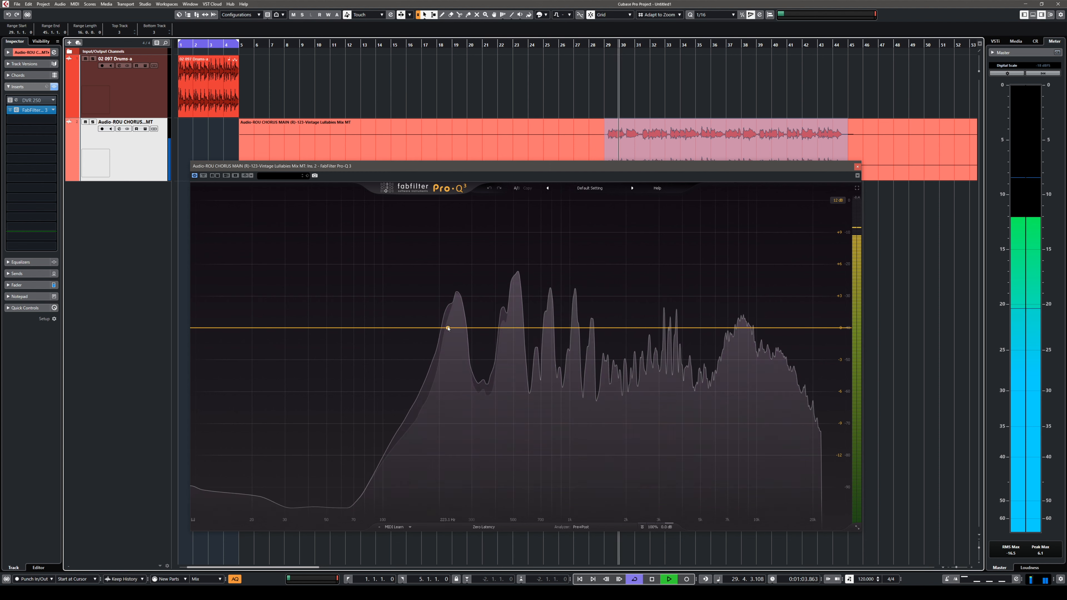
- Add a bell band to the vocal's Pro-Q 3 at about 260 Hz with gain near 0 dB, and narrow its Q
left_click_drag(448, 328, 446, 278)
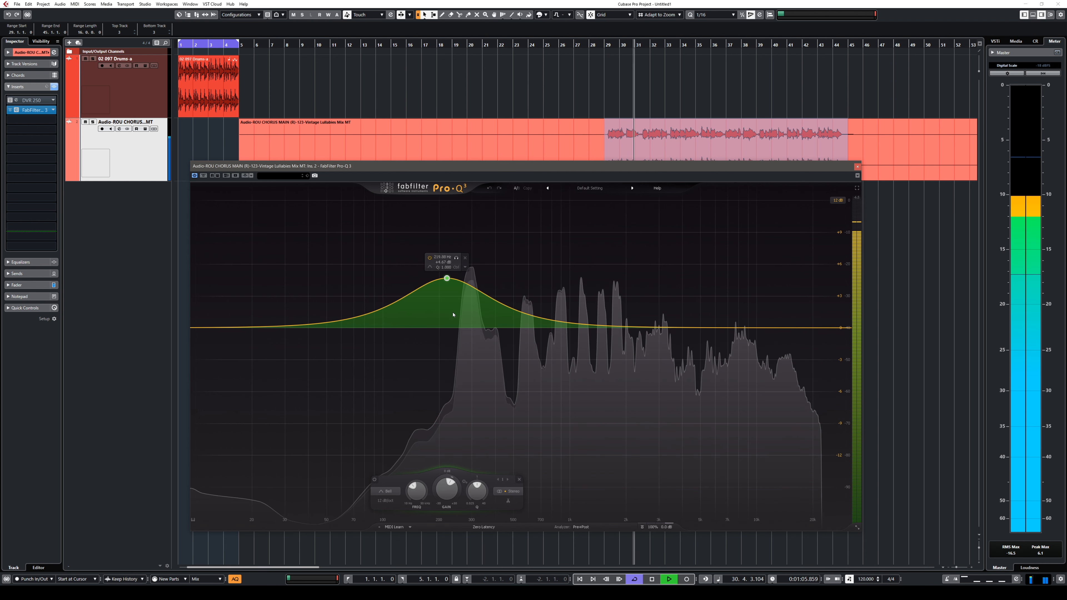
left_click_drag(446, 278, 460, 327)
key("space")
scroll(502, 279, "up", 5)
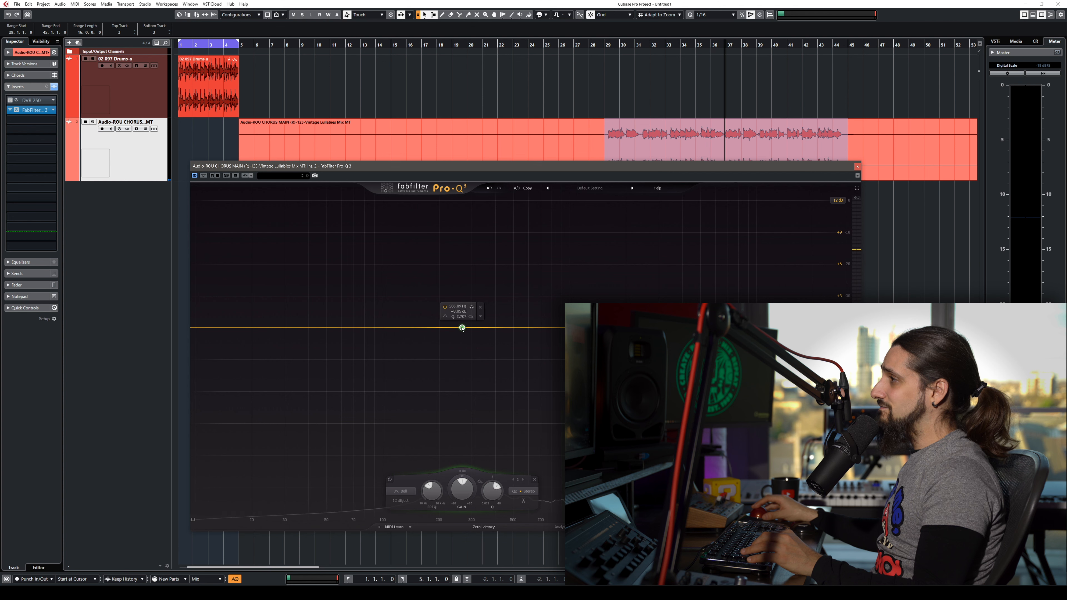
- Make the low-mid vocal band dynamic with a range of about -3 dB and audition it from bar 29
right_click(461, 328)
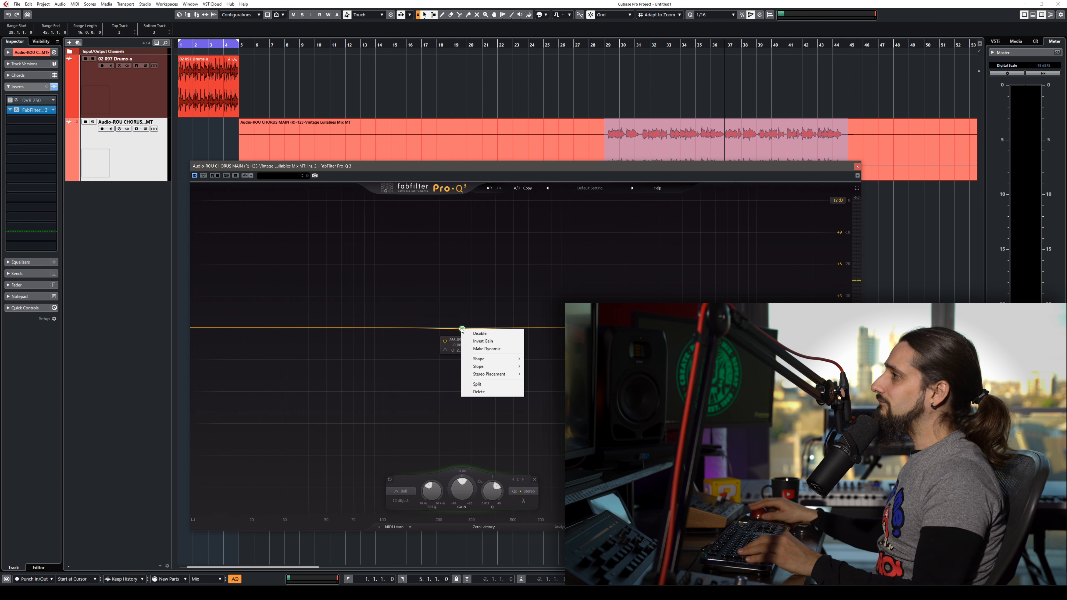
left_click(487, 350)
left_click_drag(463, 344, 462, 360)
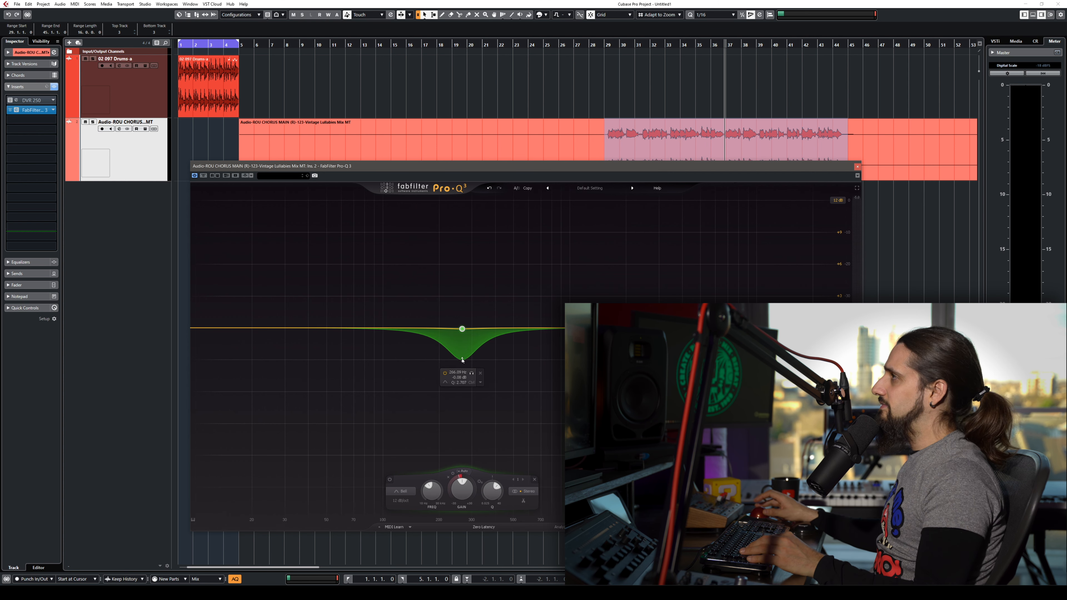
left_click(603, 50)
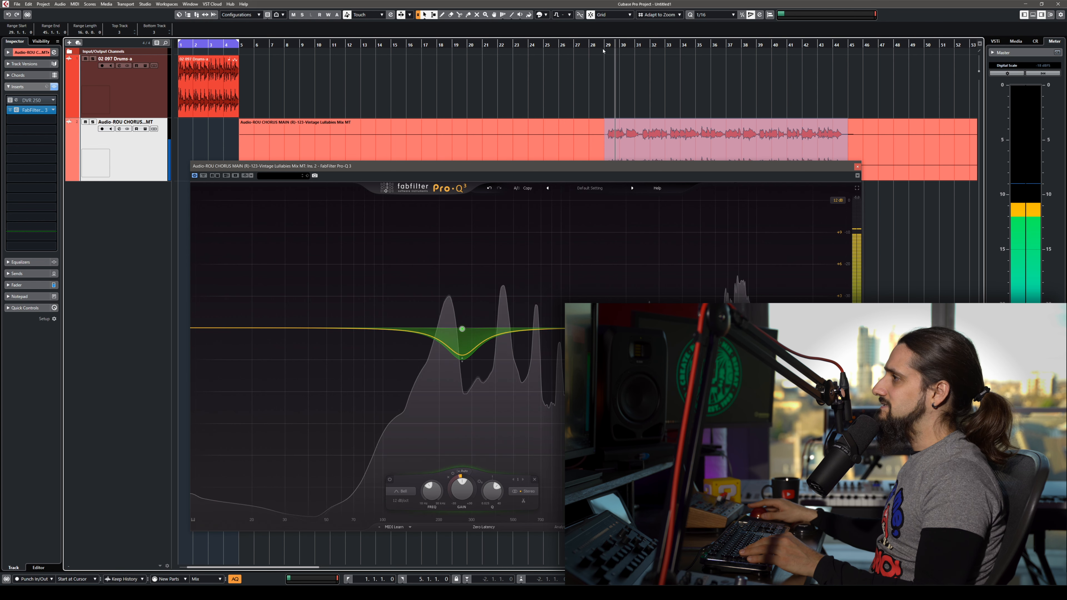
key("space")
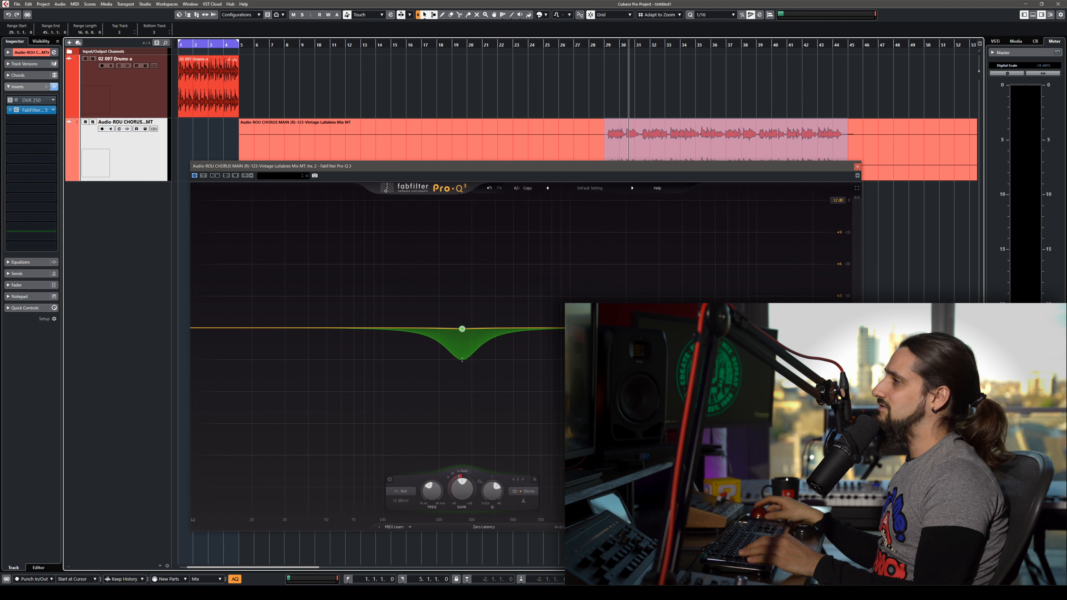
- Play the vocal with Spectrum Grab active and pull down the spectrum peak around 500 Hz
key("space")
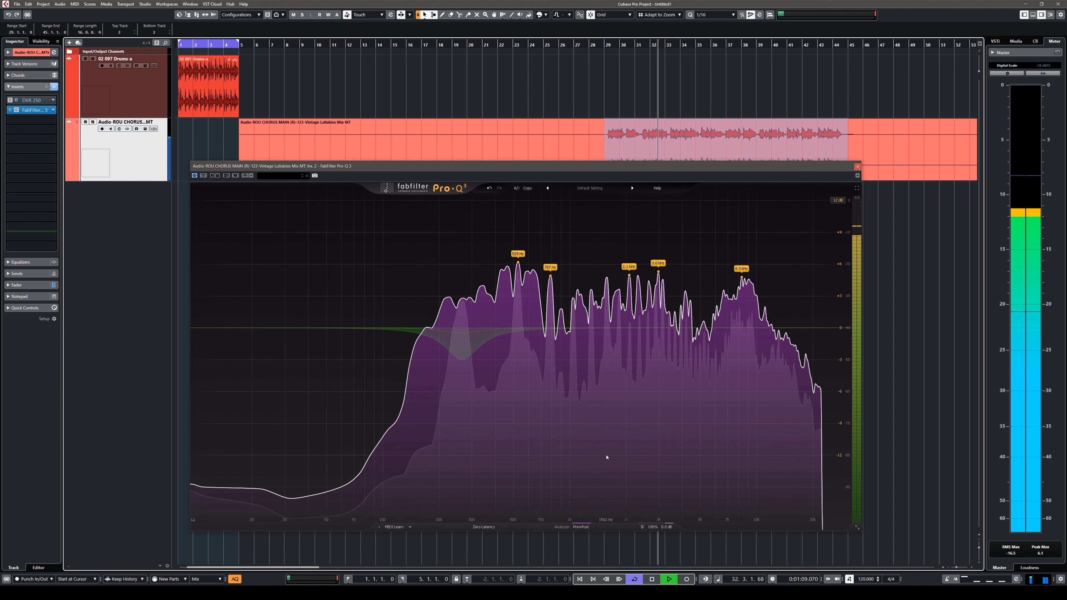
key("space")
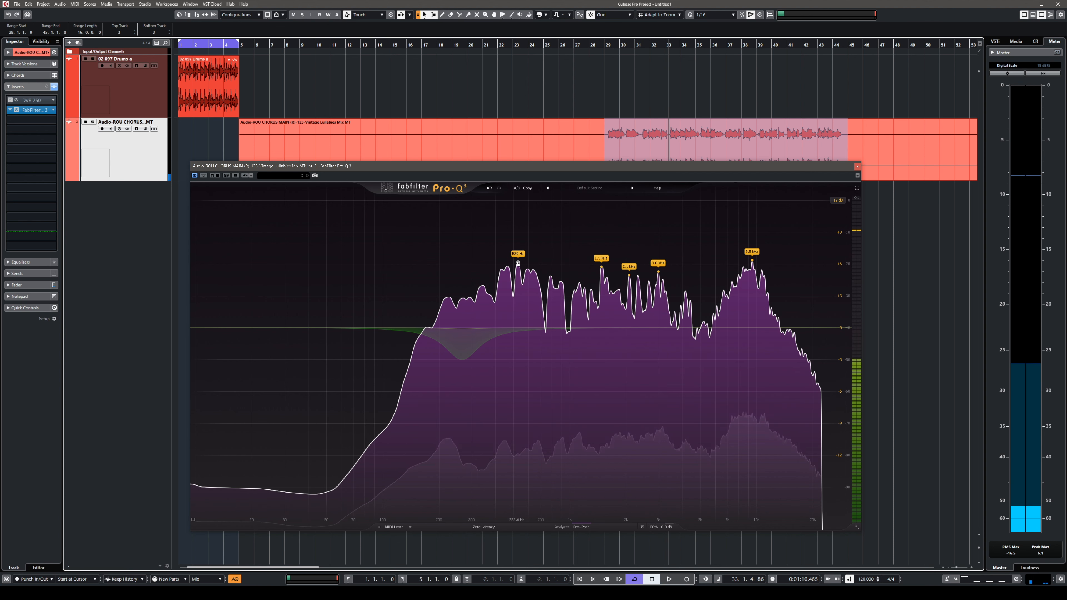
left_click_drag(518, 268, 518, 284)
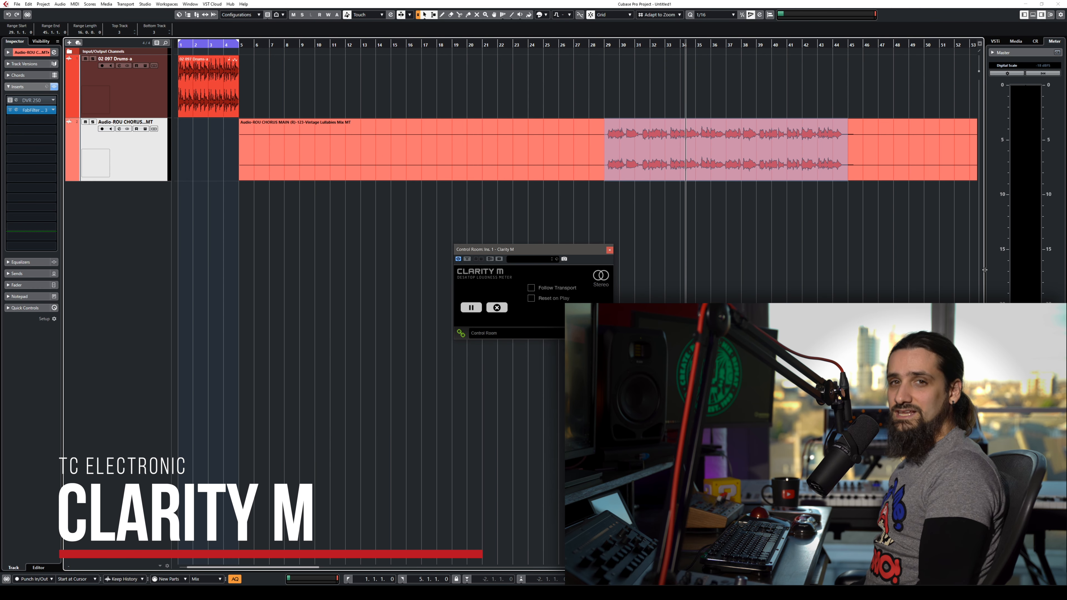
- View the mixer and its Control Room section, and return to the project
key("F3")
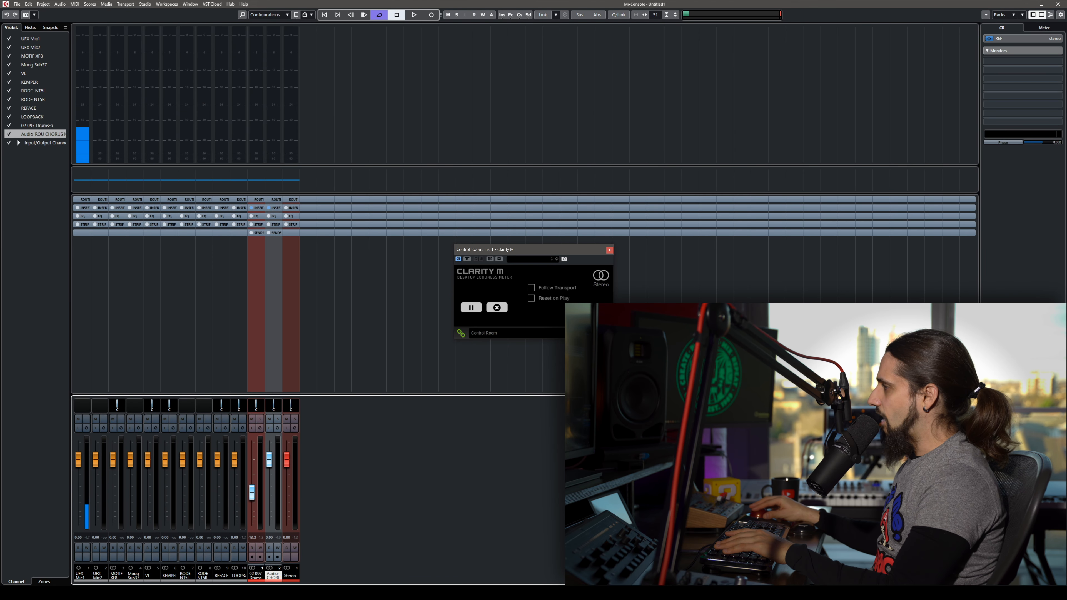
key("F3")
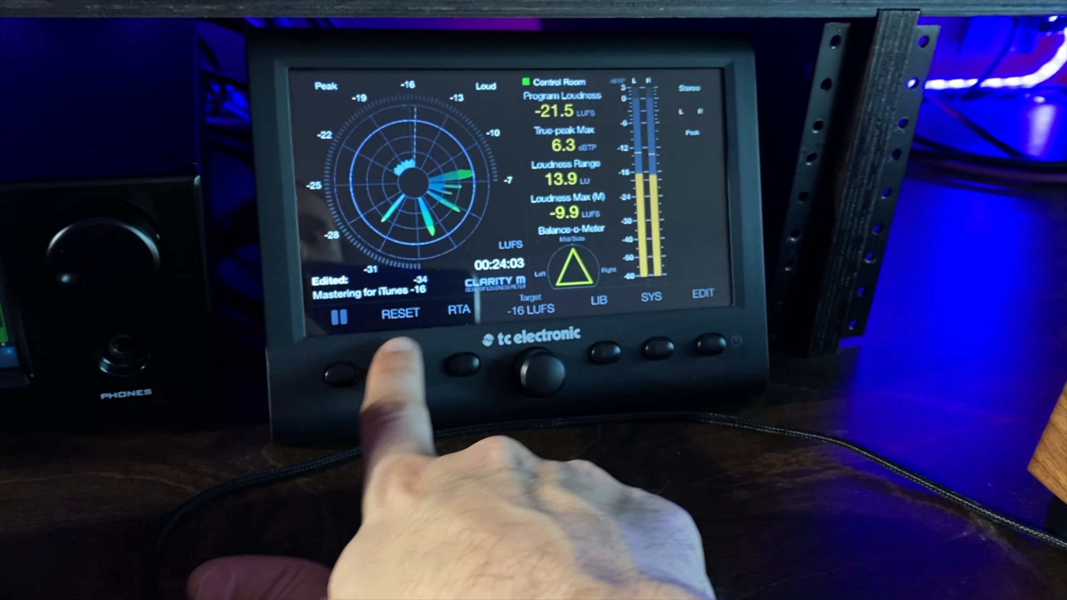
left_click(370, 447)
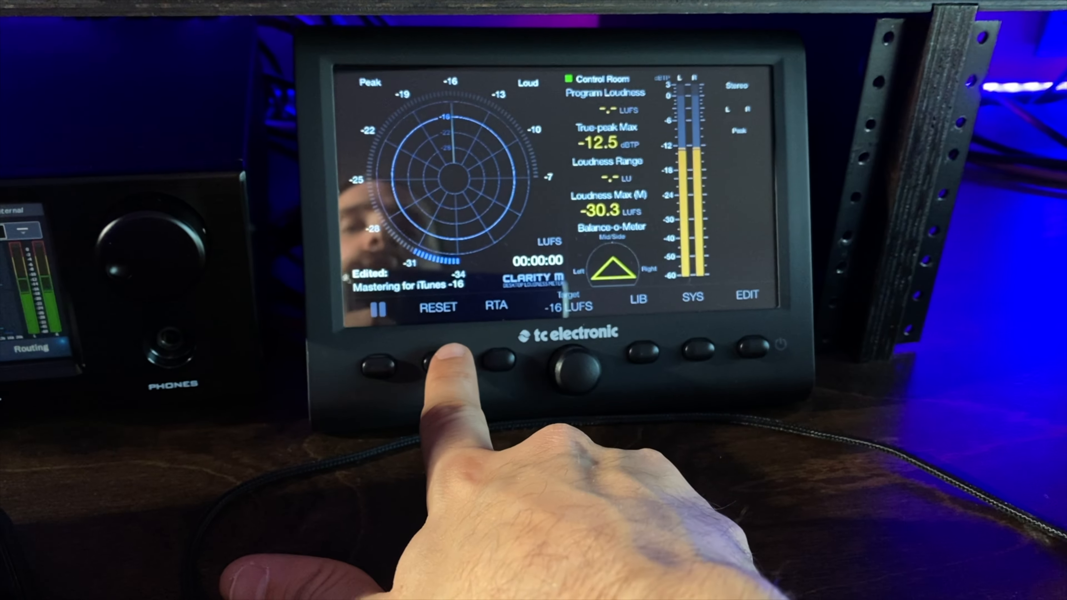
left_click(450, 357)
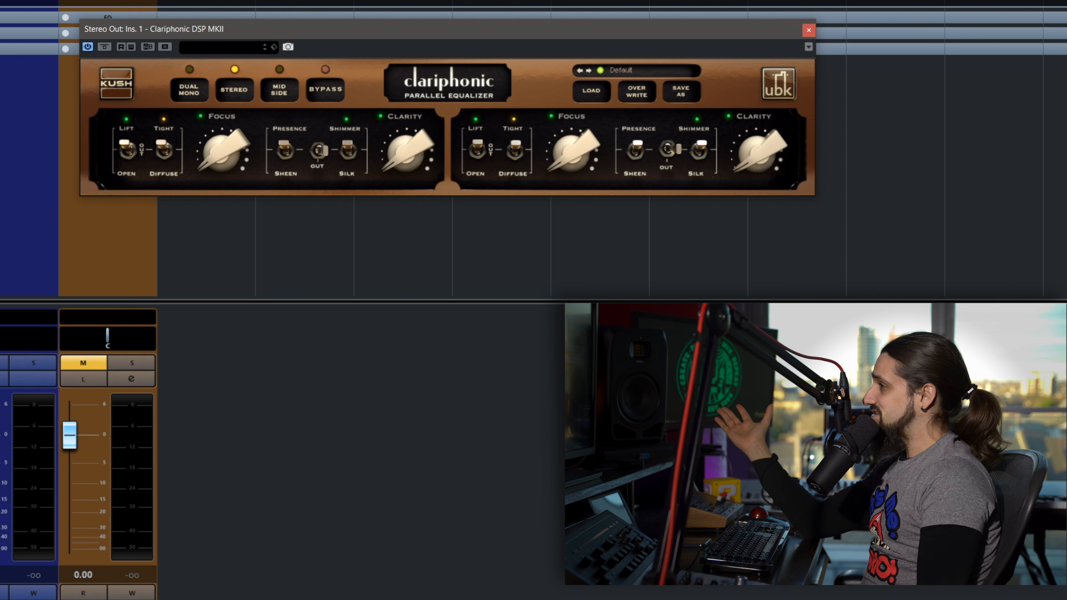
- Reposition the Stereo Out's Clariphonic window and raise Focus and Clarity in Stereo mode while the mix plays
left_click_drag(612, 32, 738, 89)
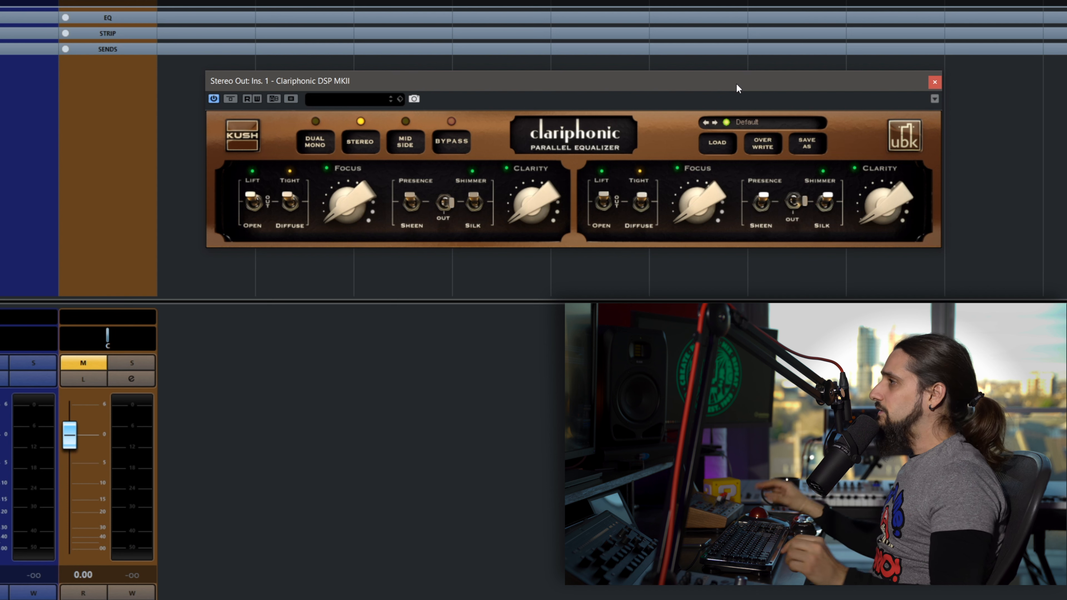
left_click_drag(673, 82, 668, 126)
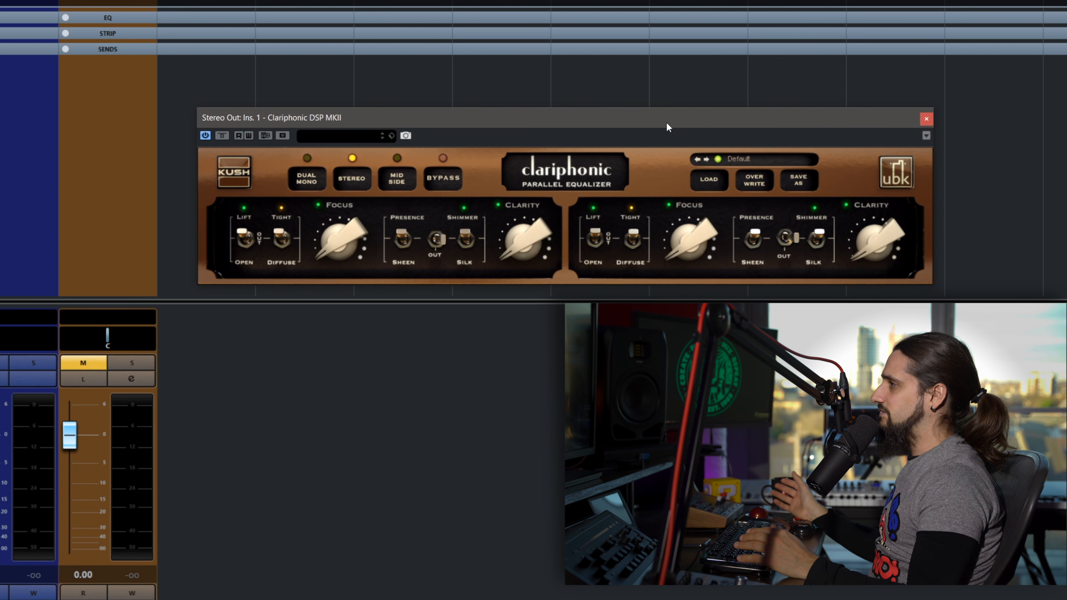
key("space")
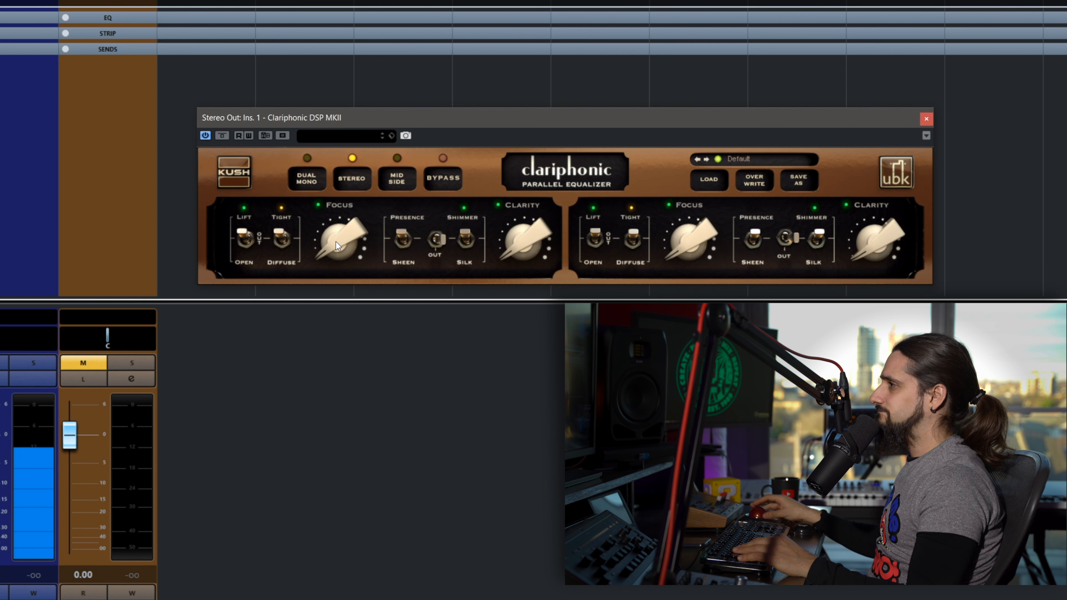
mouse_move(335, 239)
left_mouse_down()
mouse_move(358, 64)
mouse_move(350, 227)
left_mouse_up()
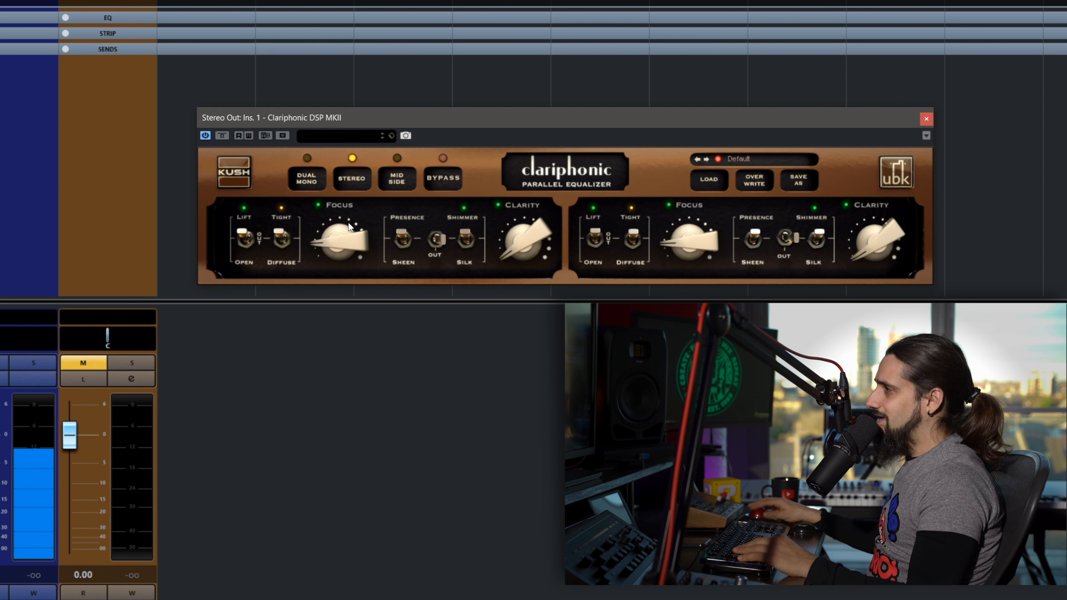
left_click_drag(528, 255, 526, 188)
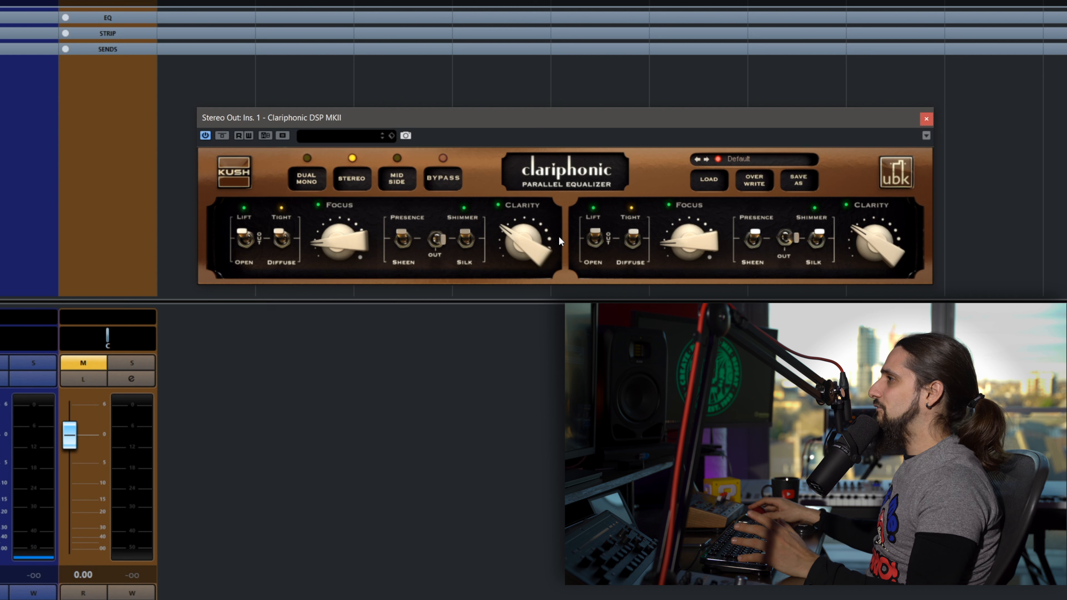
- Switch the Clariphonic to Mid Side mode and raise the side channel's Clarity, testing an extreme boost before settling lower
left_click(403, 179)
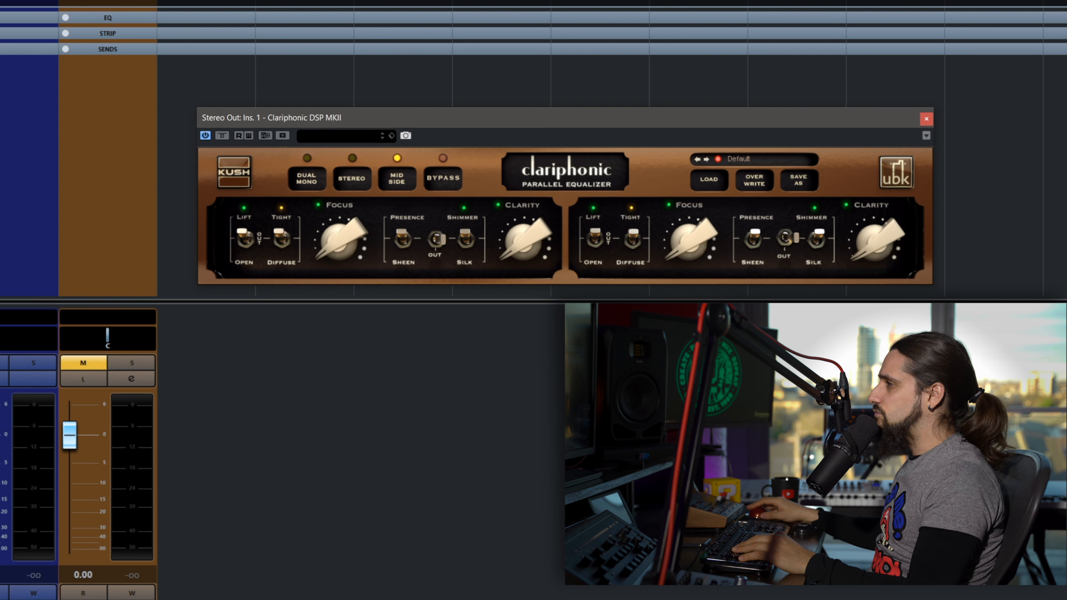
left_click_drag(875, 240, 889, 59)
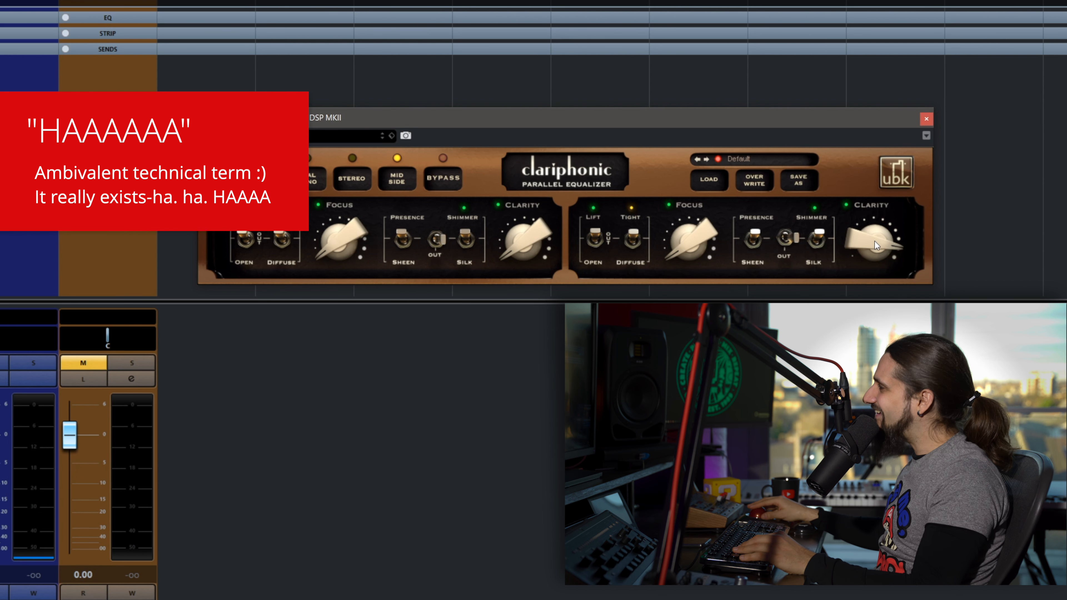
left_click_drag(875, 240, 875, 257)
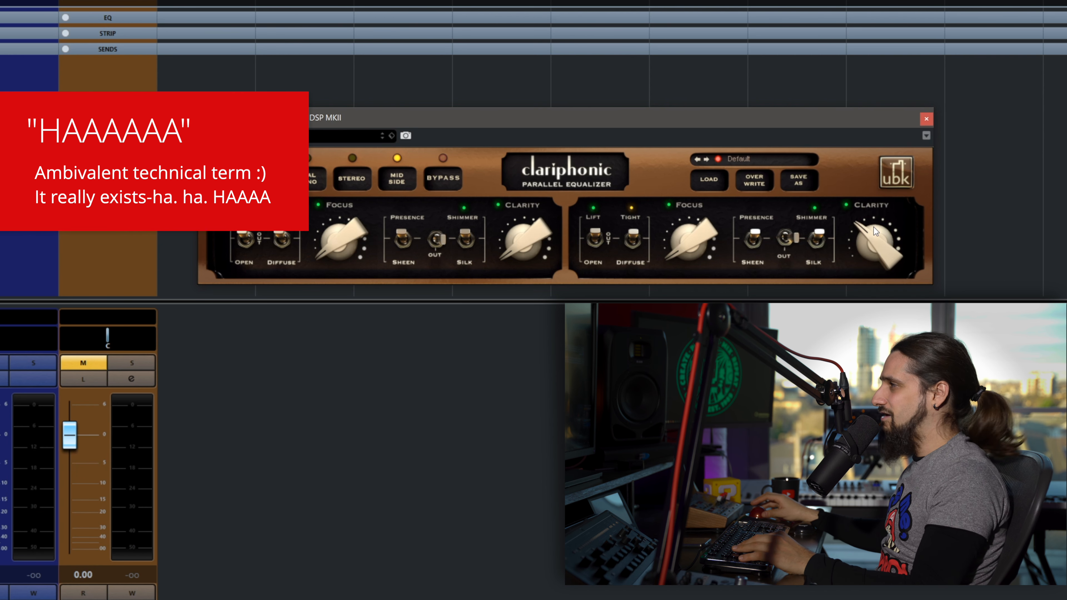
left_click_drag(874, 228, 870, 147)
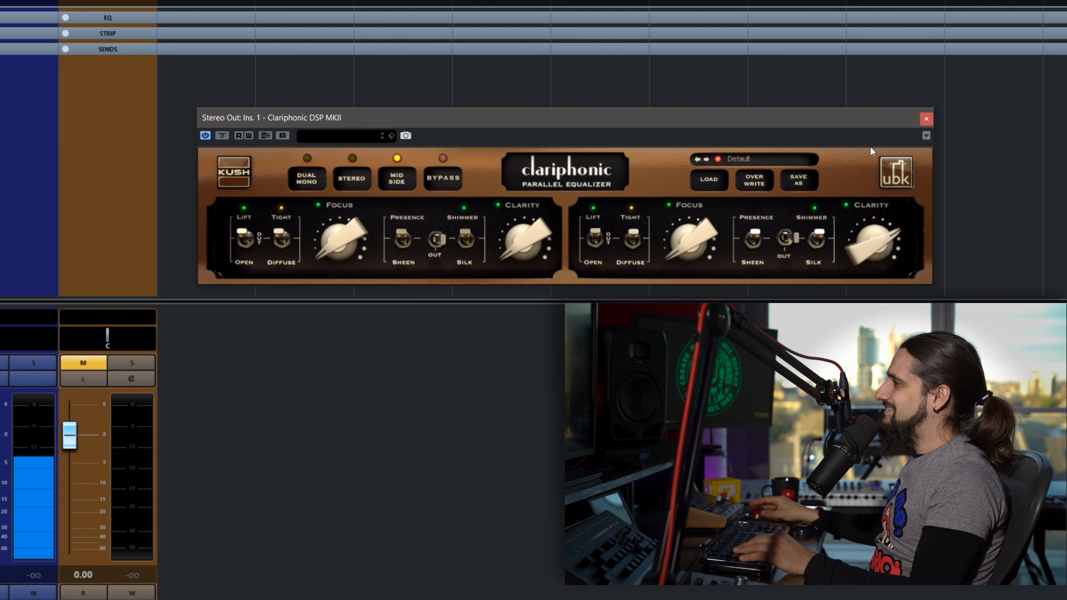
- Raise the mid channel's Focus to about halfway and compare the mix with the Clariphonic bypassed
left_click_drag(365, 226, 335, 123)
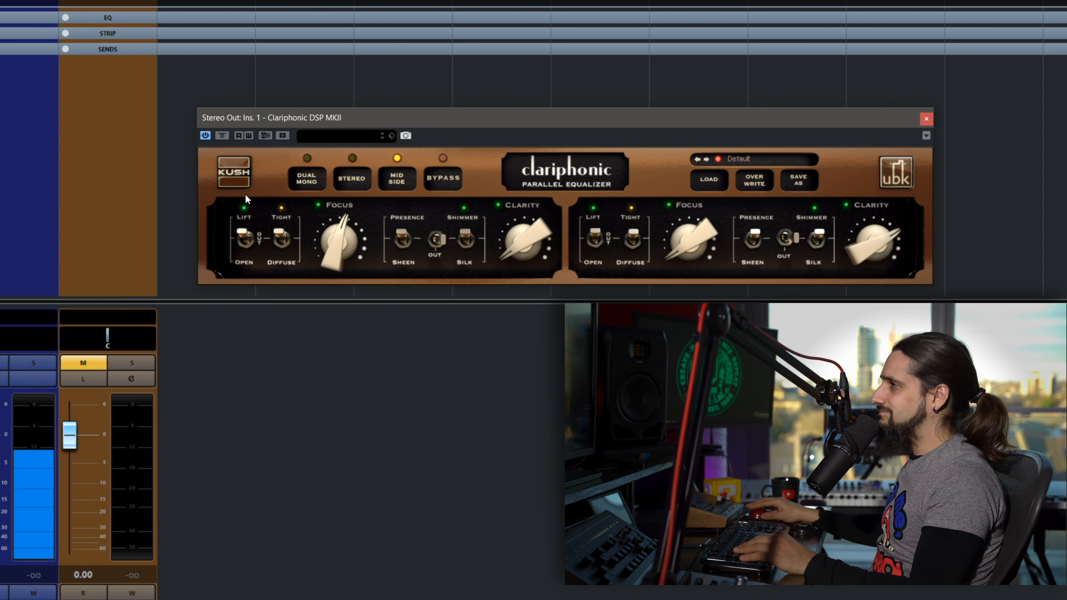
left_click(223, 135)
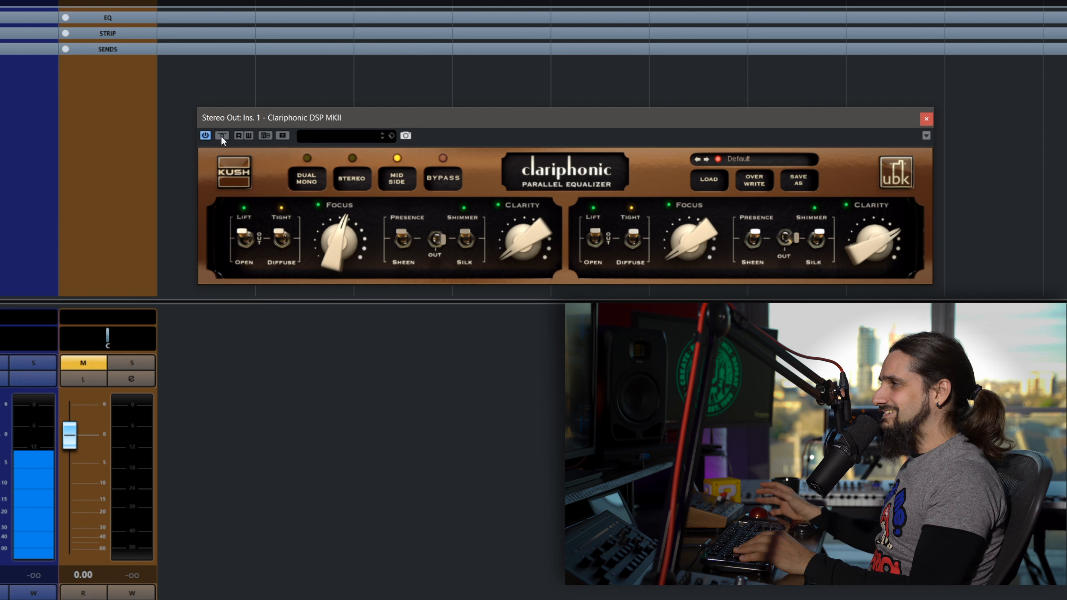
- Reposition the Stereo Out's Shadow Hills Mastering Compressor and raise the left channel's optical and discrete Threshold and Discrete Gain while the mix plays
key("space")
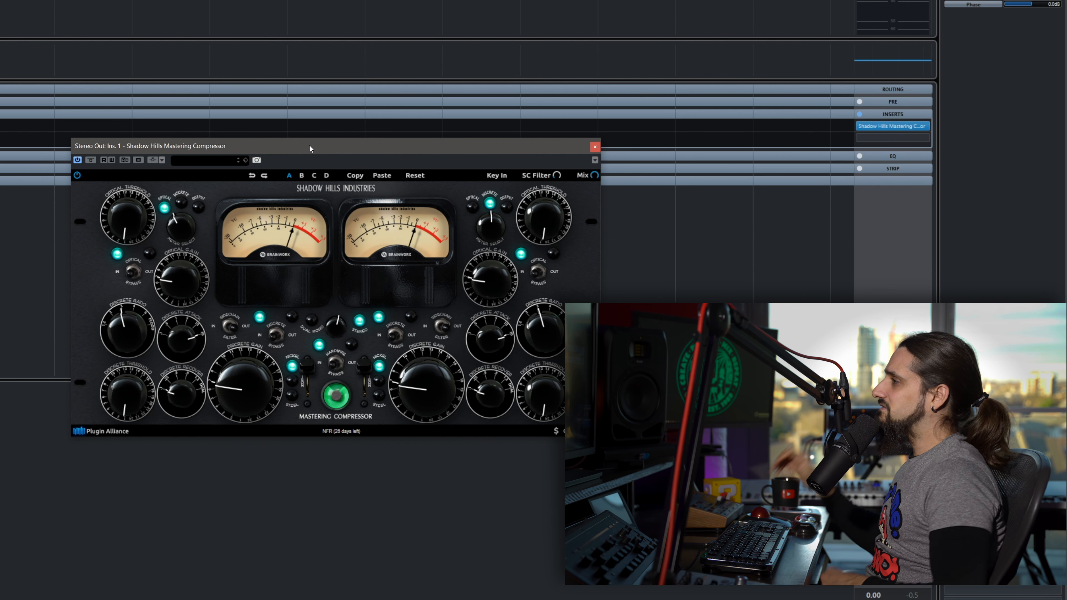
left_click_drag(308, 146, 253, 149)
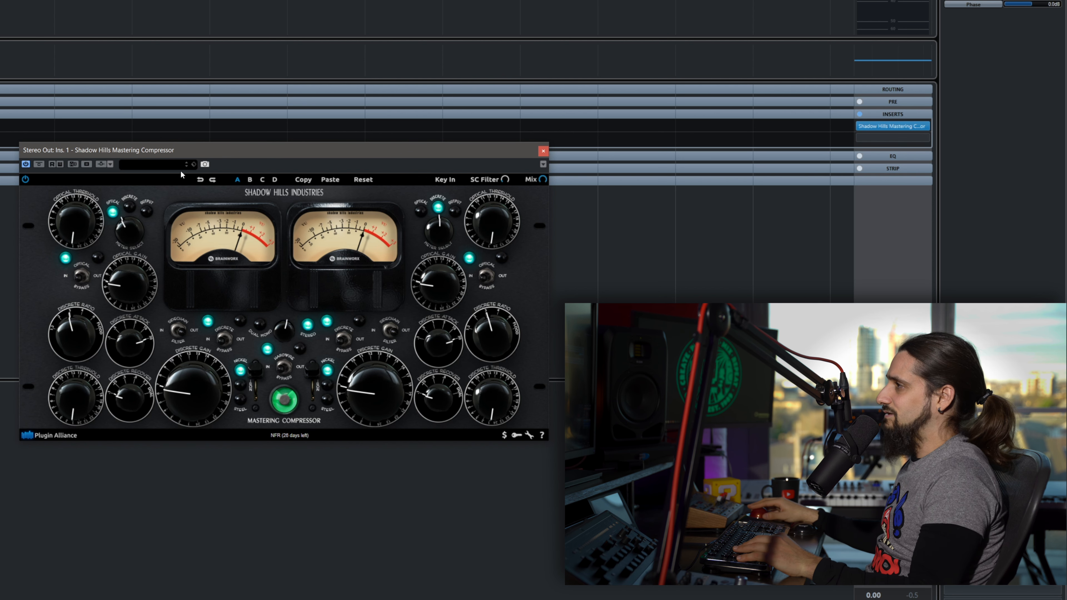
key("space")
left_click_drag(78, 220, 78, 216)
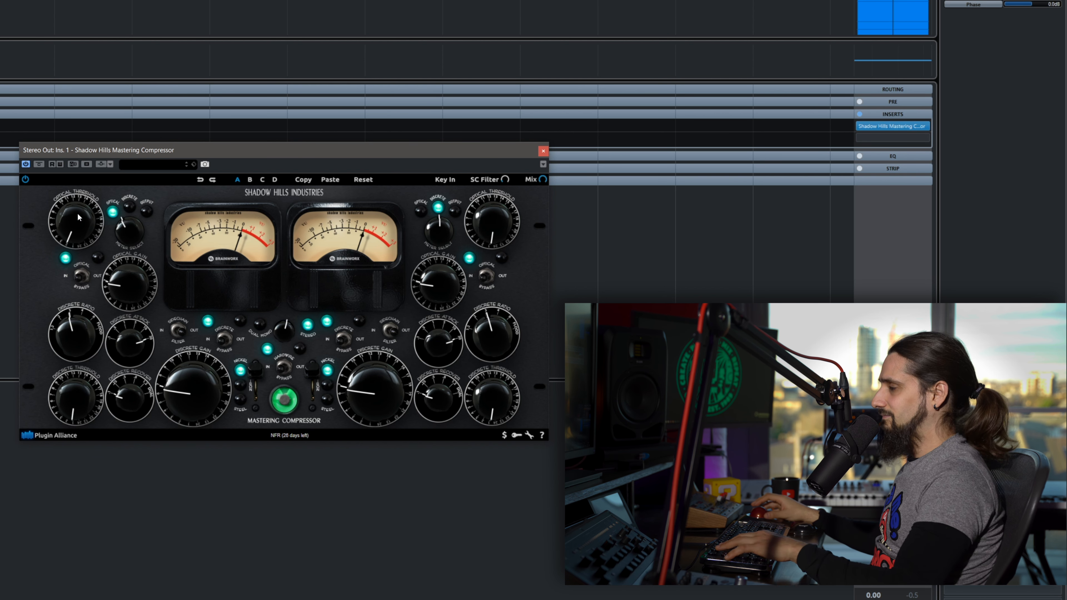
left_click_drag(75, 222, 86, 153)
left_click_drag(90, 390, 94, 309)
mouse_move(177, 370)
left_mouse_down()
mouse_move(176, 344)
mouse_move(175, 379)
left_mouse_up()
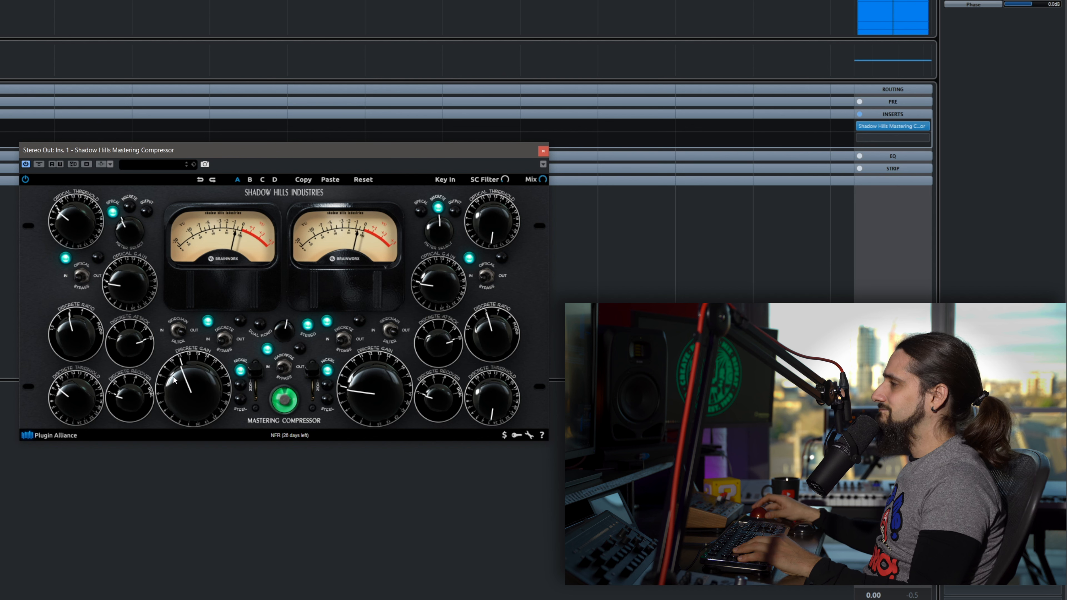
- Compare the mix with the Shadow Hills compressor bypassed and raise the left Discrete Gain to about the middle for a closer level match
left_click(39, 163)
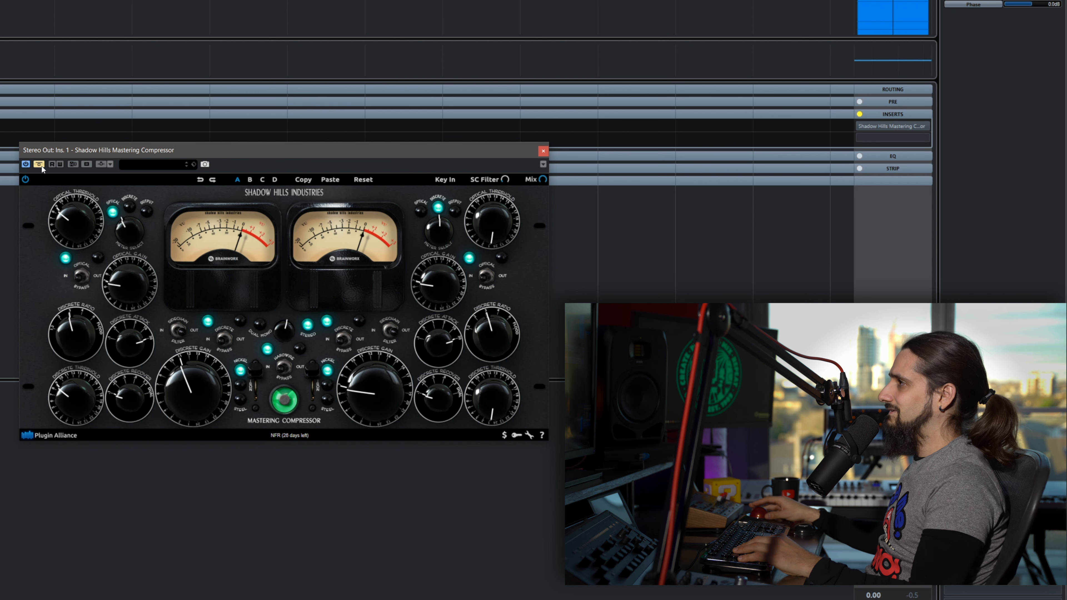
left_click(38, 164)
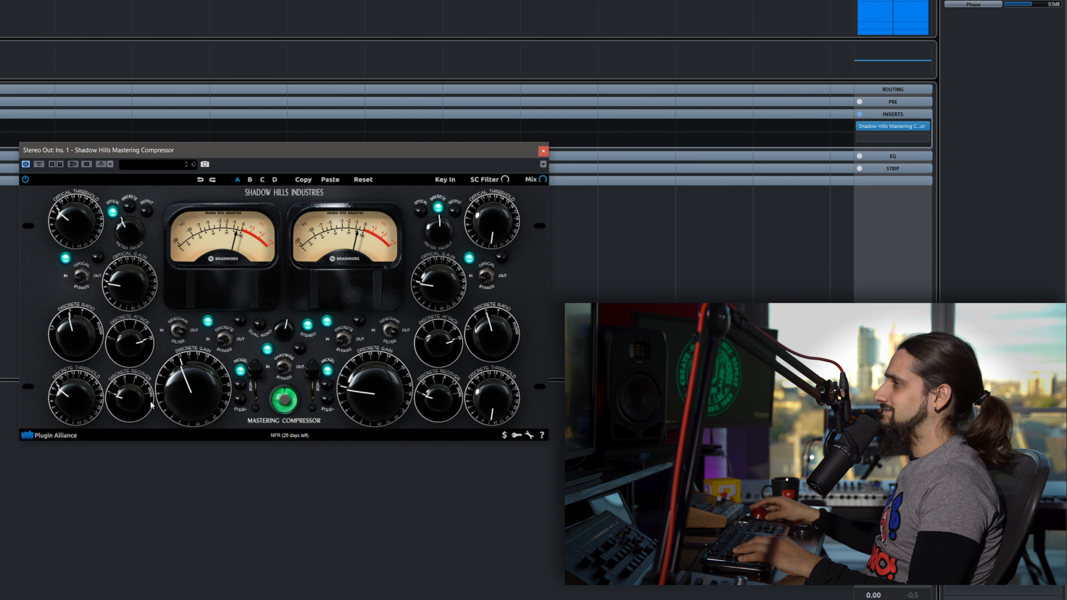
left_click_drag(169, 381, 170, 374)
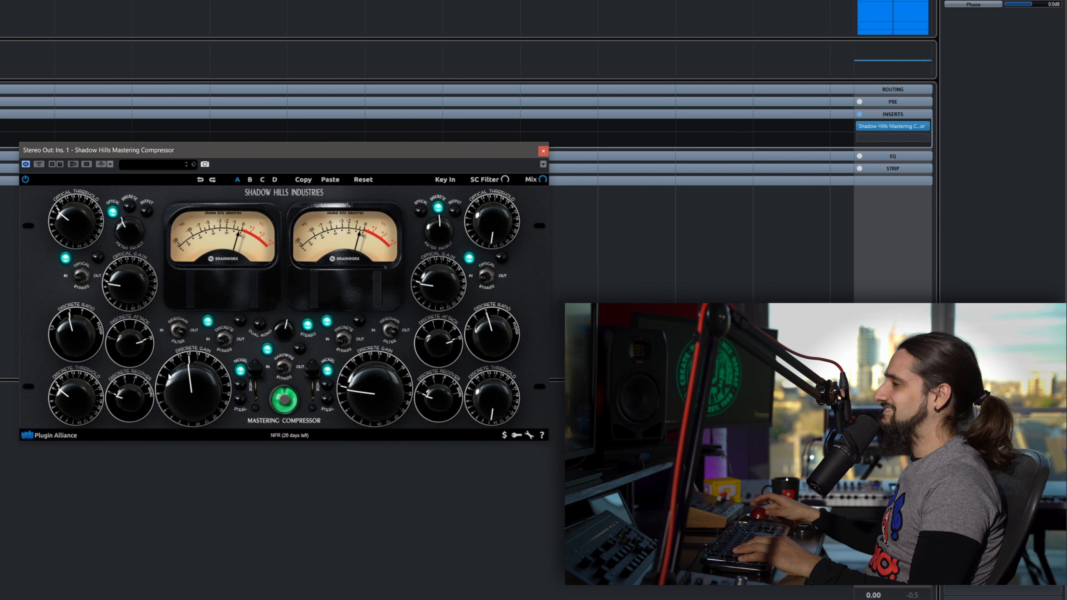
left_click(39, 164)
left_click(39, 164)
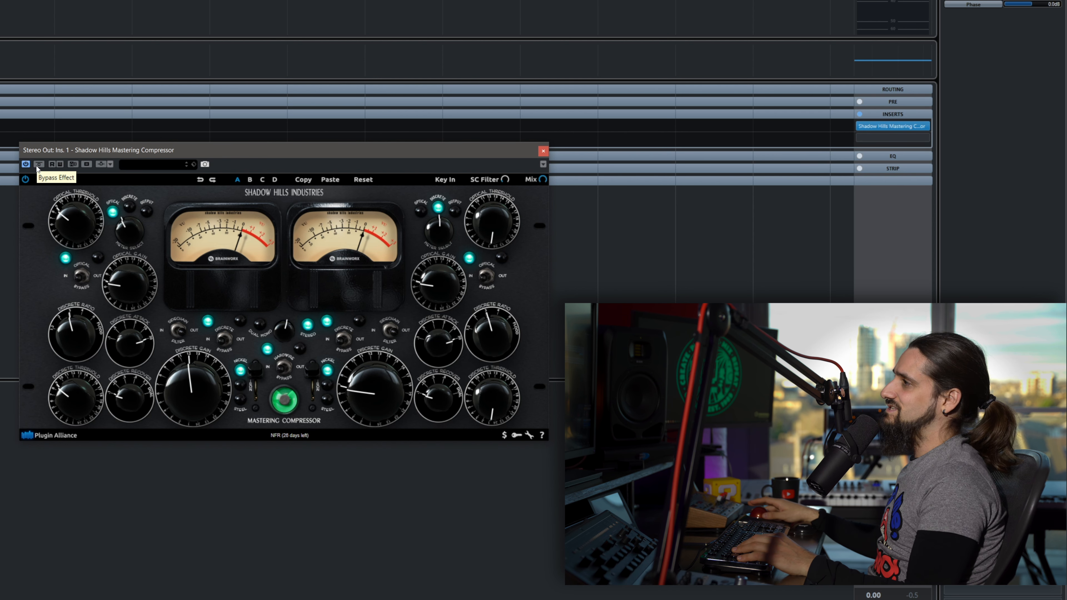
left_click(38, 164)
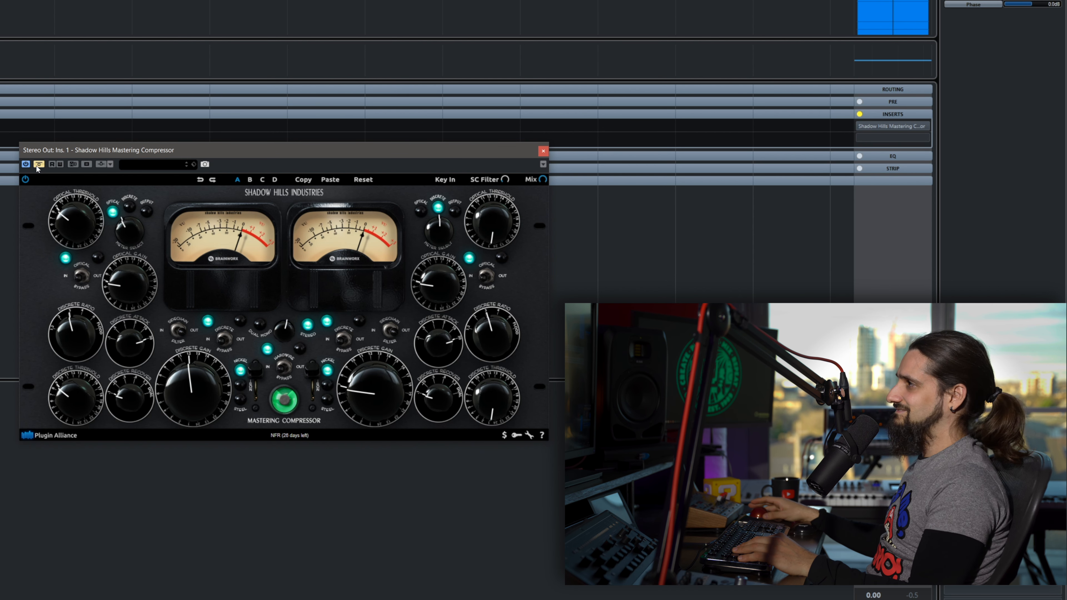
left_click(37, 166)
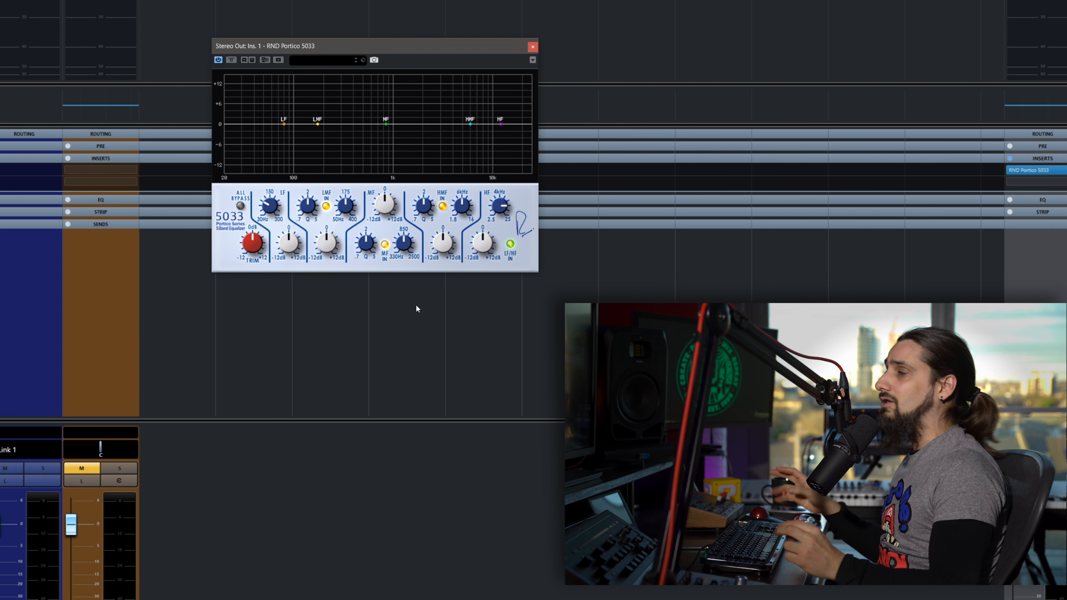
- Reposition the Stereo Out's Portico 5033 window and boost the HF band to about 7.4 dB during playback before settling on a slight boost
left_click_drag(472, 46, 469, 228)
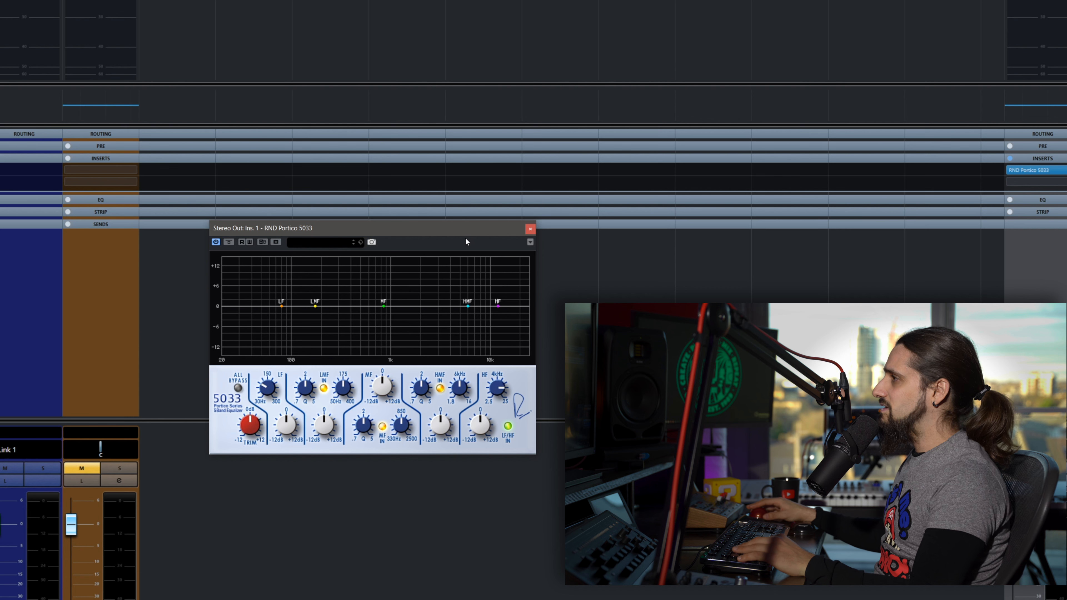
left_click_drag(462, 233, 462, 260)
key("space")
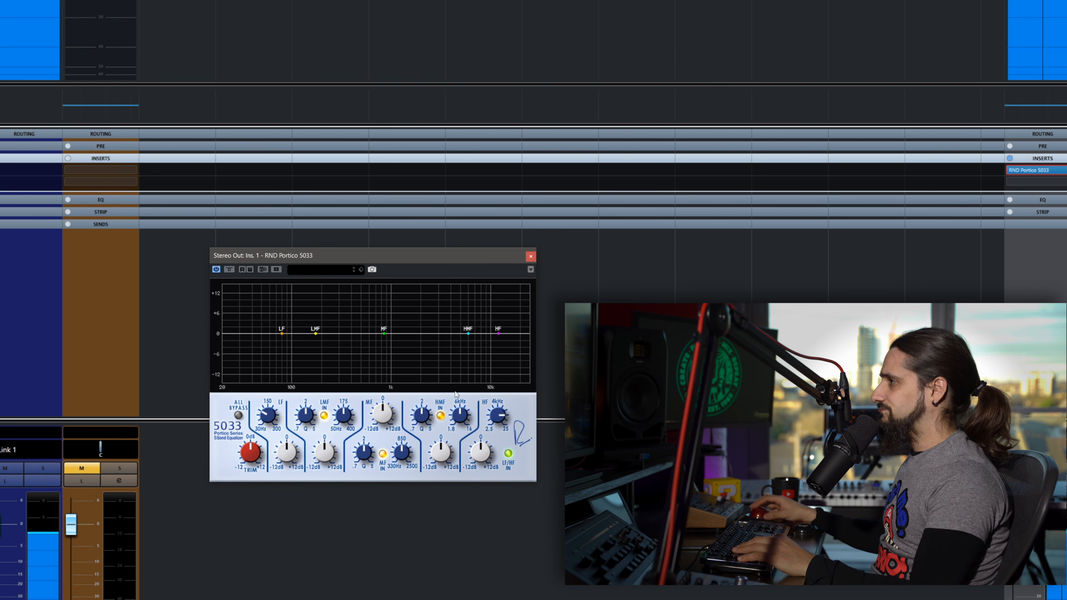
left_click_drag(499, 333, 504, 302)
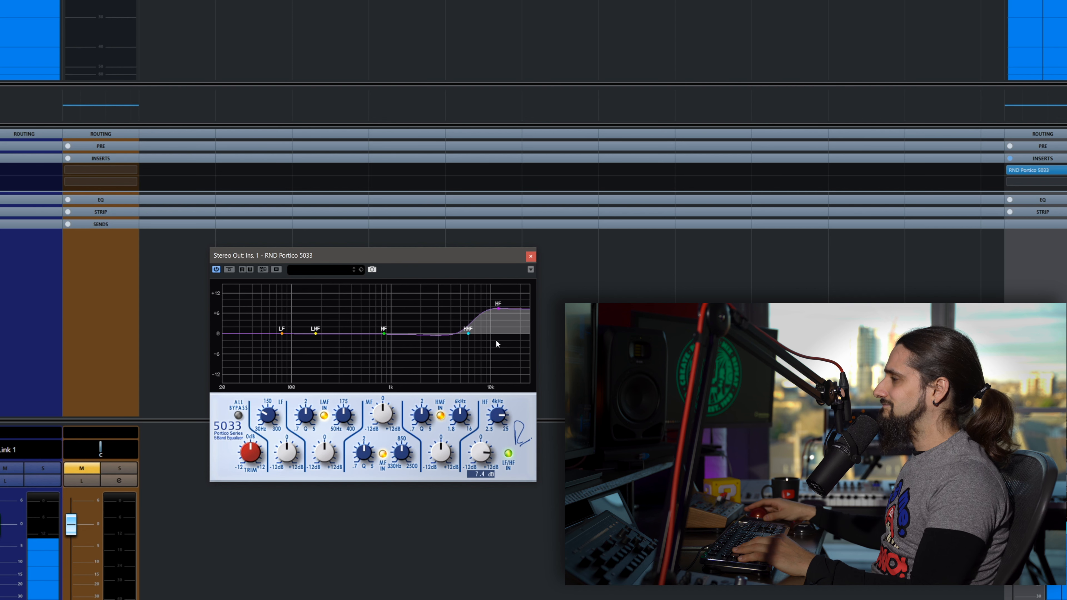
left_click_drag(496, 370, 495, 437)
- Boost the Portico's MF band, move it to about 1286 Hz, and reduce its Q and gain to a gentle lift
left_click_drag(382, 409, 383, 379)
key("F3")
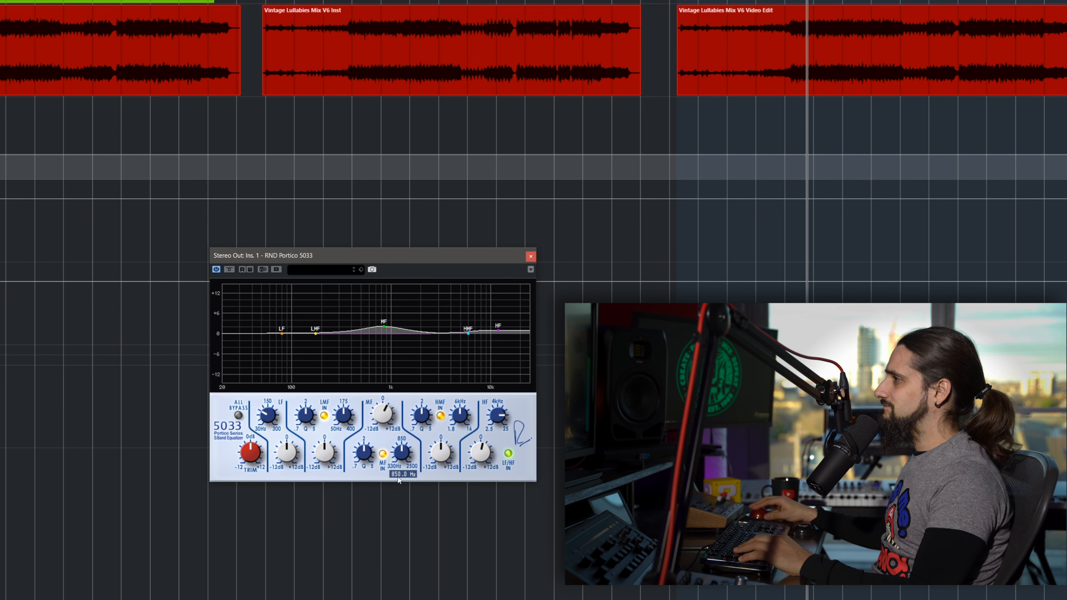
left_click_drag(382, 414, 391, 378)
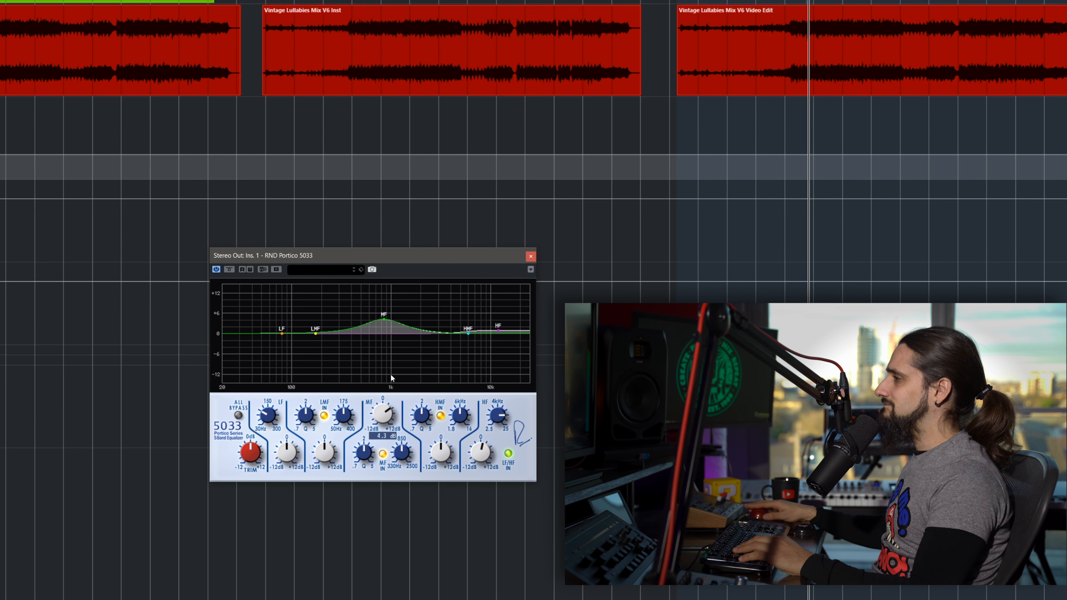
left_click_drag(400, 455, 380, 419)
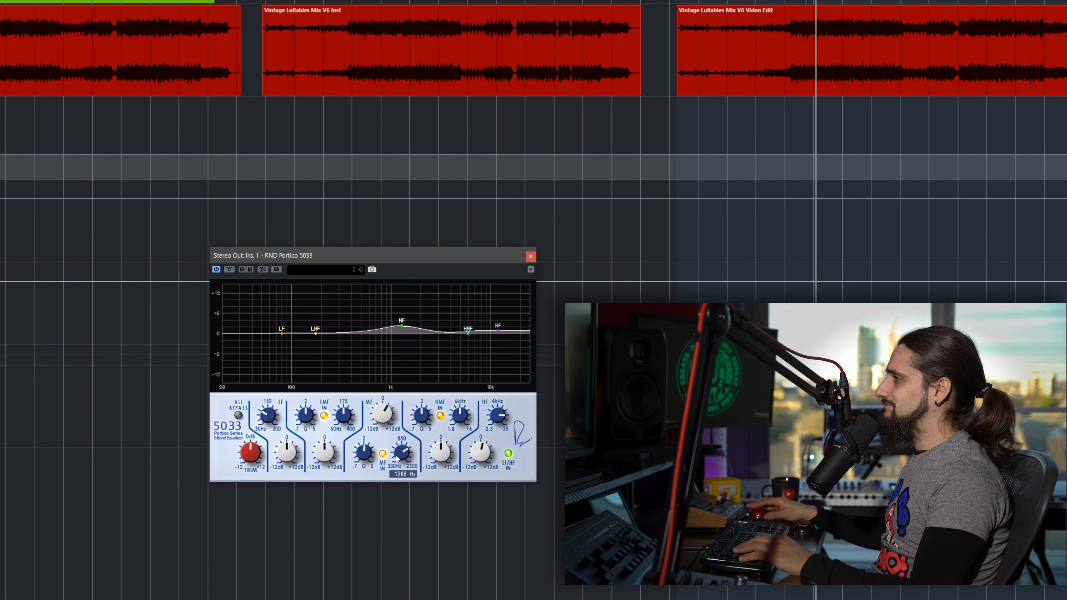
left_click_drag(361, 458, 360, 470)
mouse_move(382, 414)
left_mouse_down()
mouse_move(389, 318)
mouse_move(386, 408)
left_mouse_up()
- Add a slight LF boost in the Portico 5033 and reposition its window over the project
mouse_move(287, 452)
left_mouse_down()
mouse_move(297, 328)
mouse_move(288, 441)
left_mouse_up()
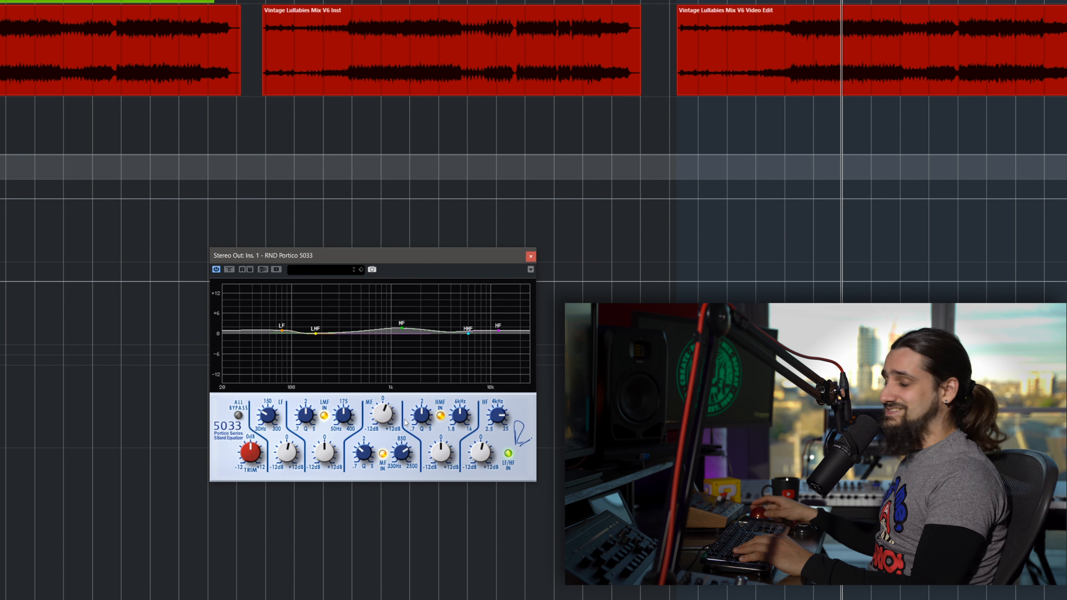
left_click_drag(399, 258, 402, 187)
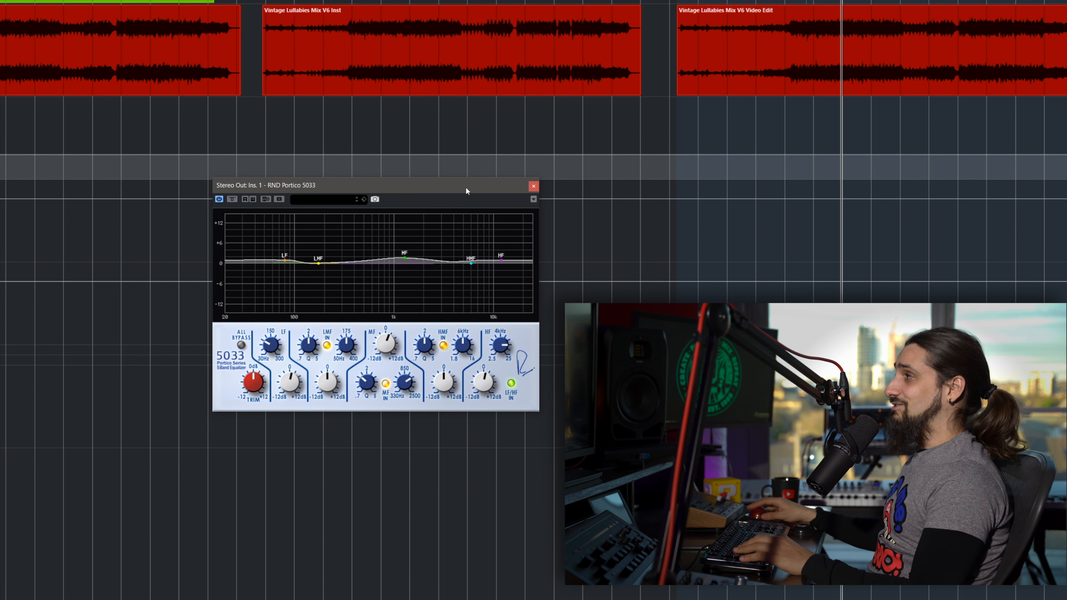
left_click_drag(462, 185, 428, 186)
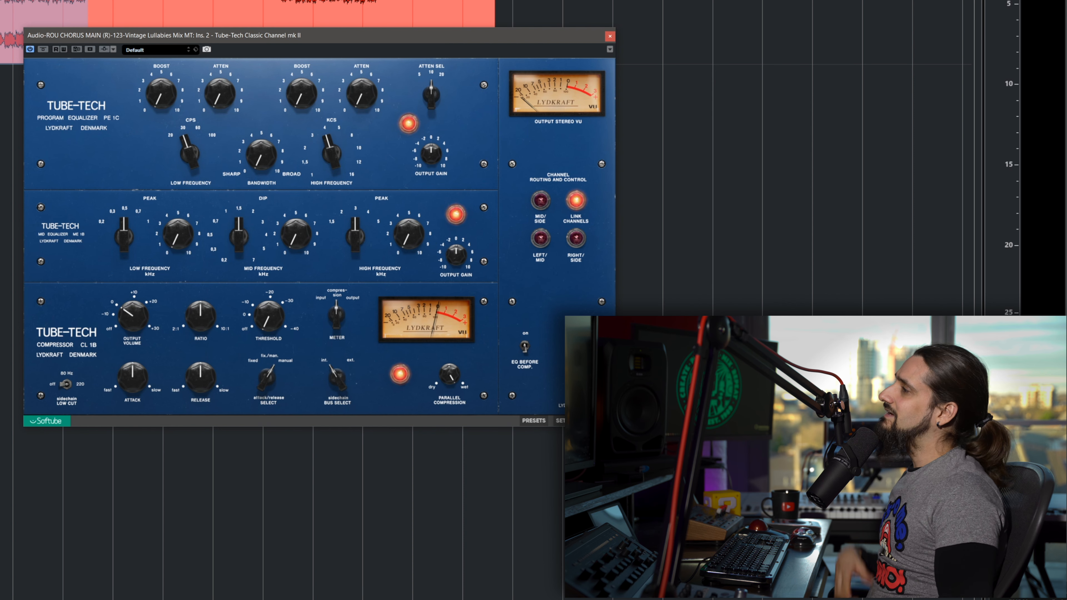
- Reposition the chorus vocal's Tube-Tech Classic Channel and set the CL 1B threshold to -4.5 dB with more output volume during playback
left_click_drag(437, 41, 401, 79)
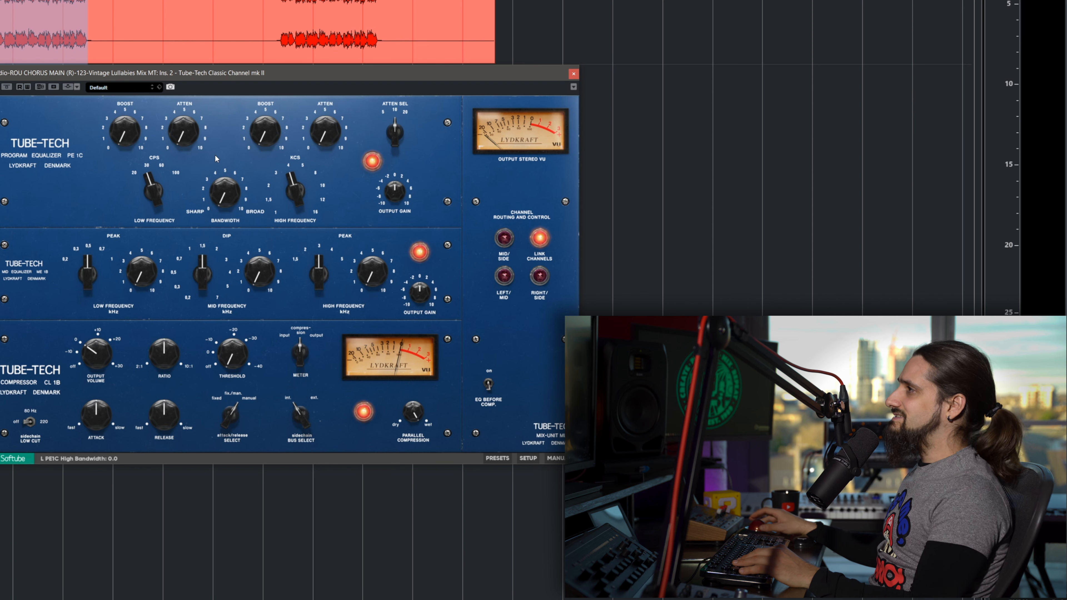
key("space")
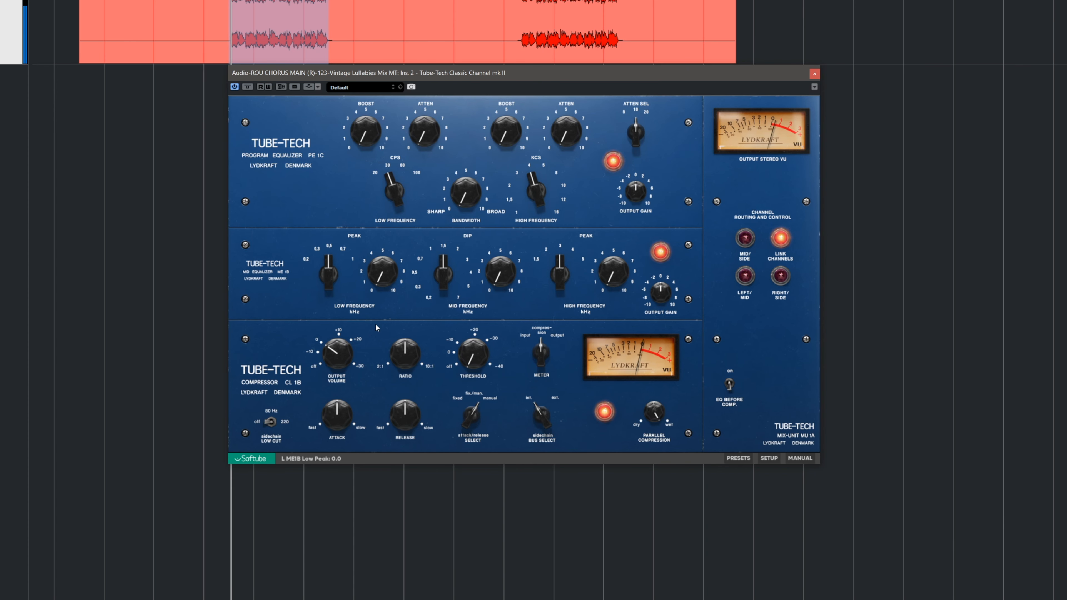
left_click_drag(230, 354, 231, 312)
left_click_drag(471, 312, 470, 326)
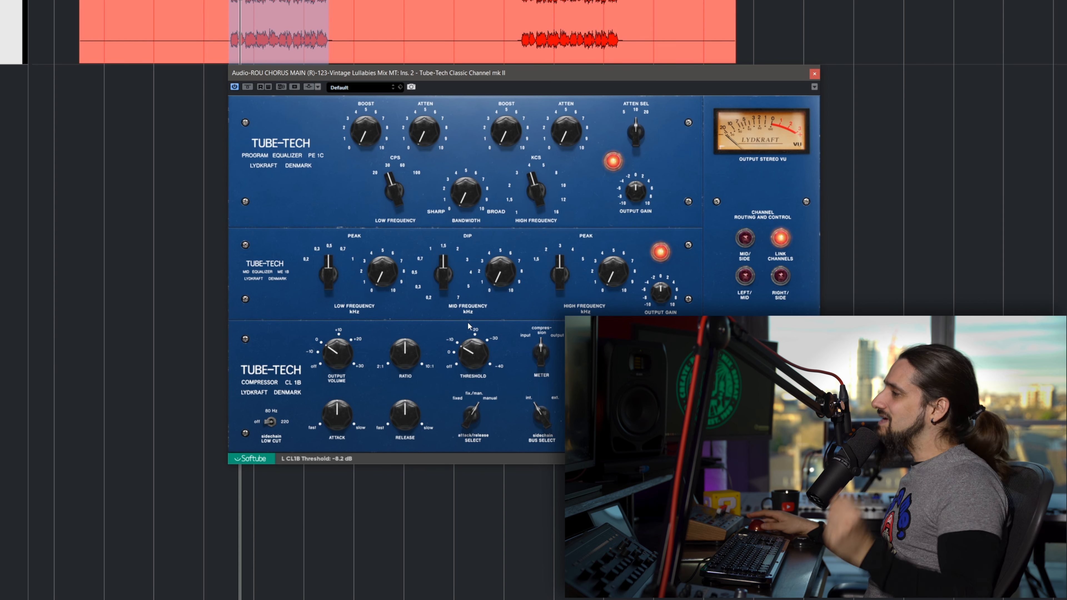
mouse_move(467, 347)
left_mouse_down()
mouse_move(342, 350)
mouse_move(454, 351)
left_mouse_up()
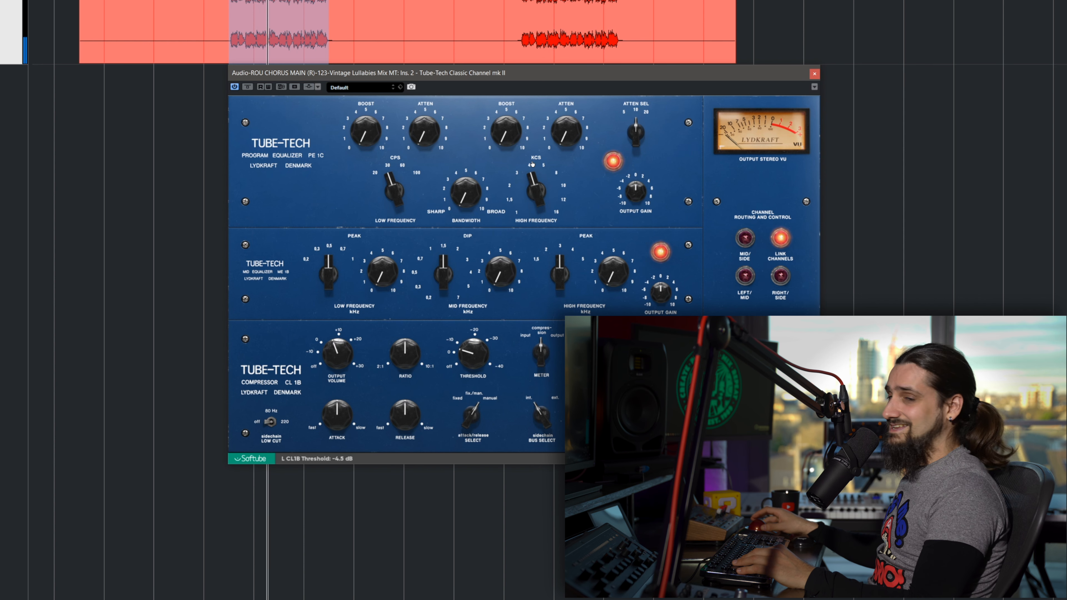
- On the PE 1C, set the high frequency to its highest position, broaden the bandwidth, boost the highs and attenuate the lows to about 5
left_click_drag(536, 190, 537, 134)
left_click_drag(471, 190, 502, 102)
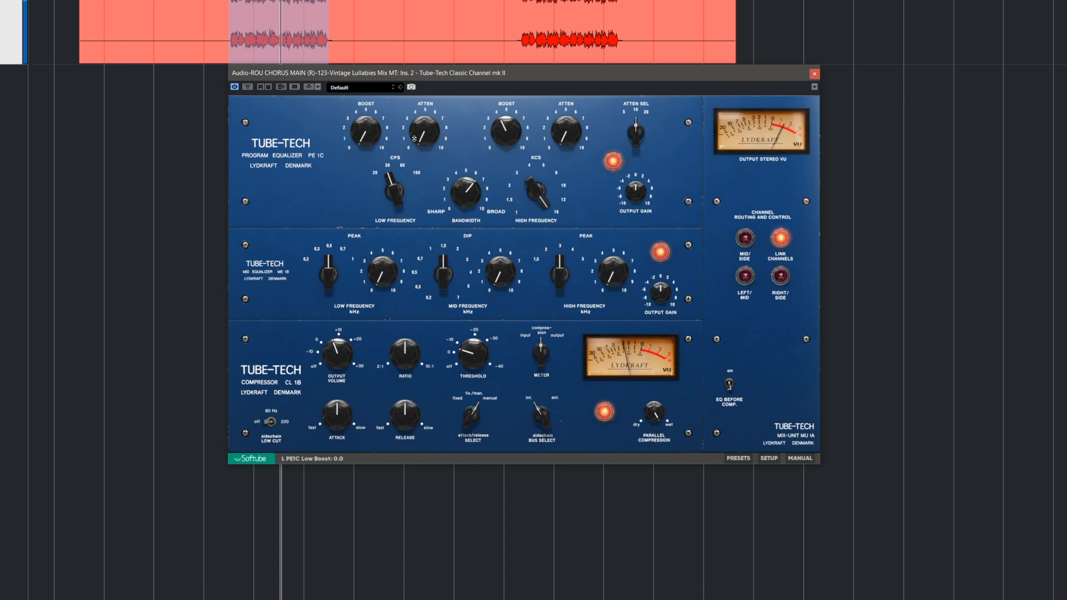
mouse_move(423, 131)
left_mouse_down()
mouse_move(415, 59)
mouse_move(435, 122)
mouse_move(394, 135)
mouse_move(419, 108)
mouse_move(418, 135)
left_mouse_up()
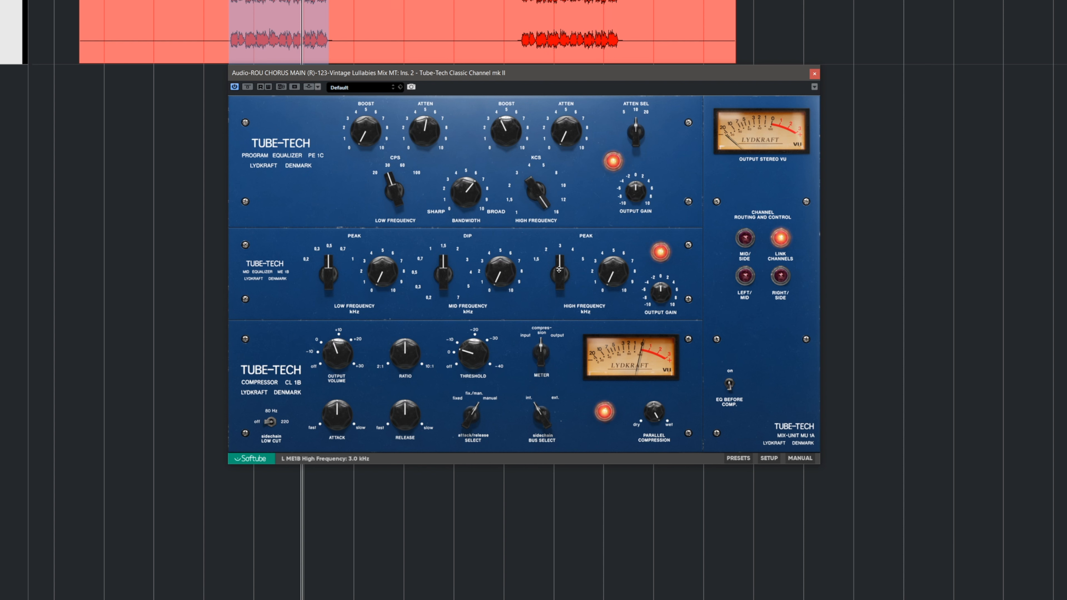
- On the ME 1B, raise the high peak to 3.2 at 3 kHz and apply a strong mid dip at 0.5 kHz
left_click_drag(602, 270, 600, 235)
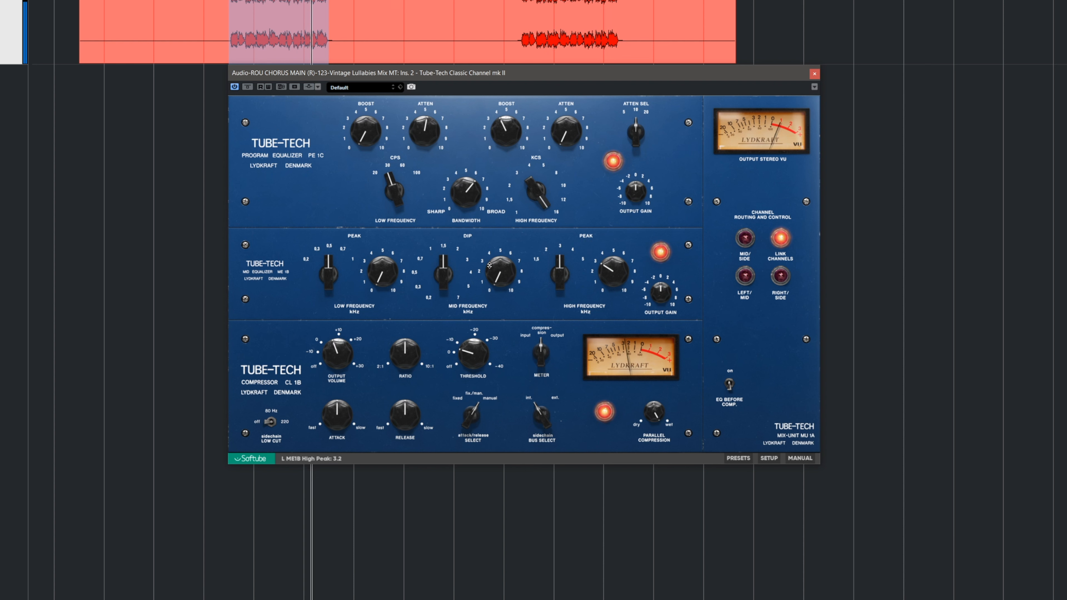
left_click_drag(495, 275, 497, 262)
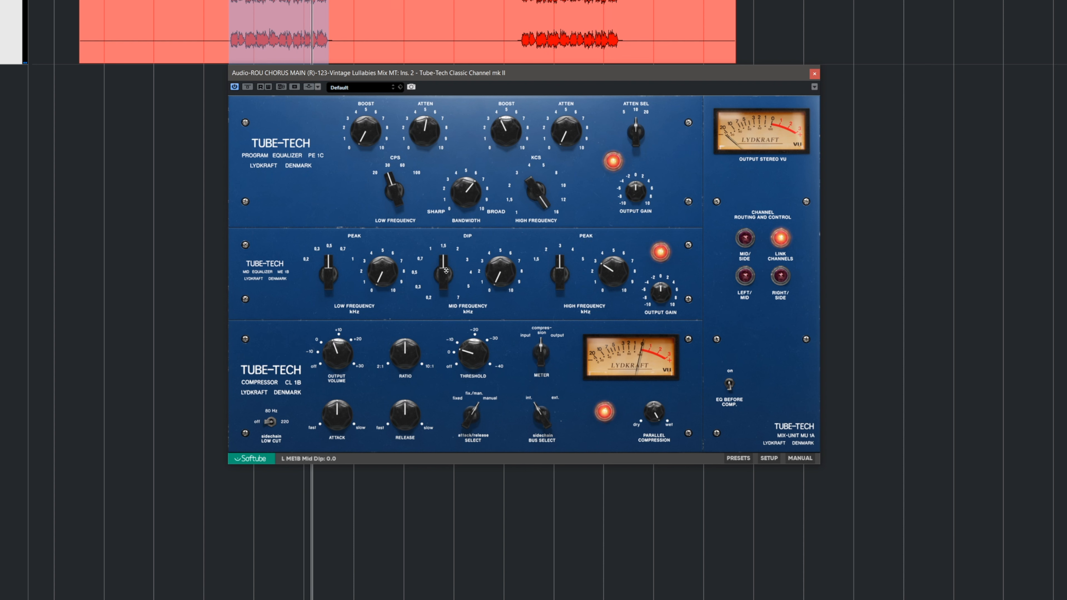
left_click_drag(443, 273, 443, 294)
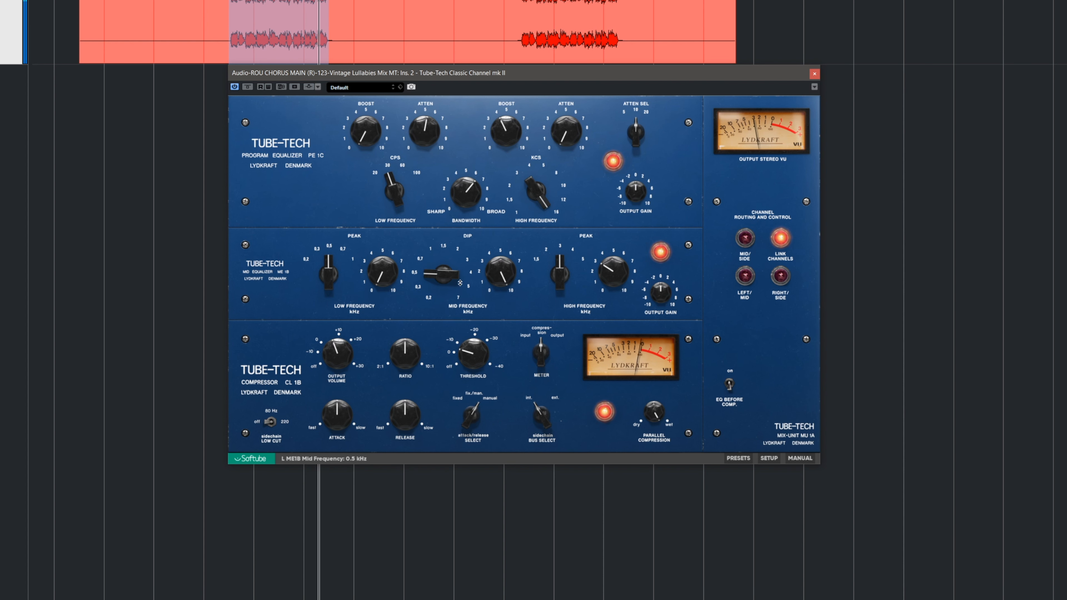
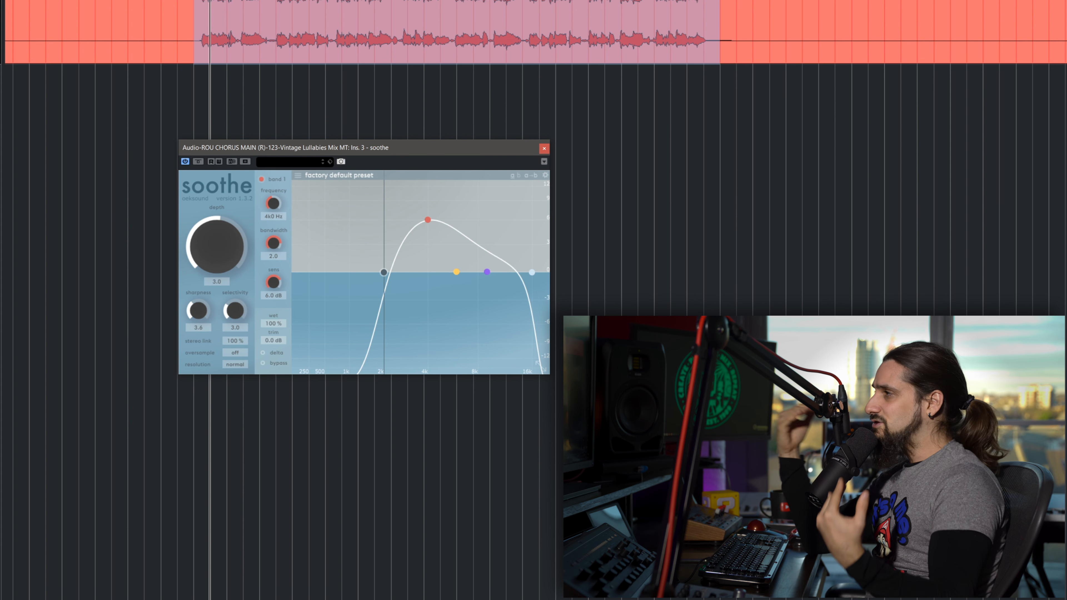
- In the vocal's soothe plug-in, move the low cut to 101 Hz, lower band 1 to 2.4 dB and reduce the depth to -5.6
left_click_drag(383, 272, 298, 272)
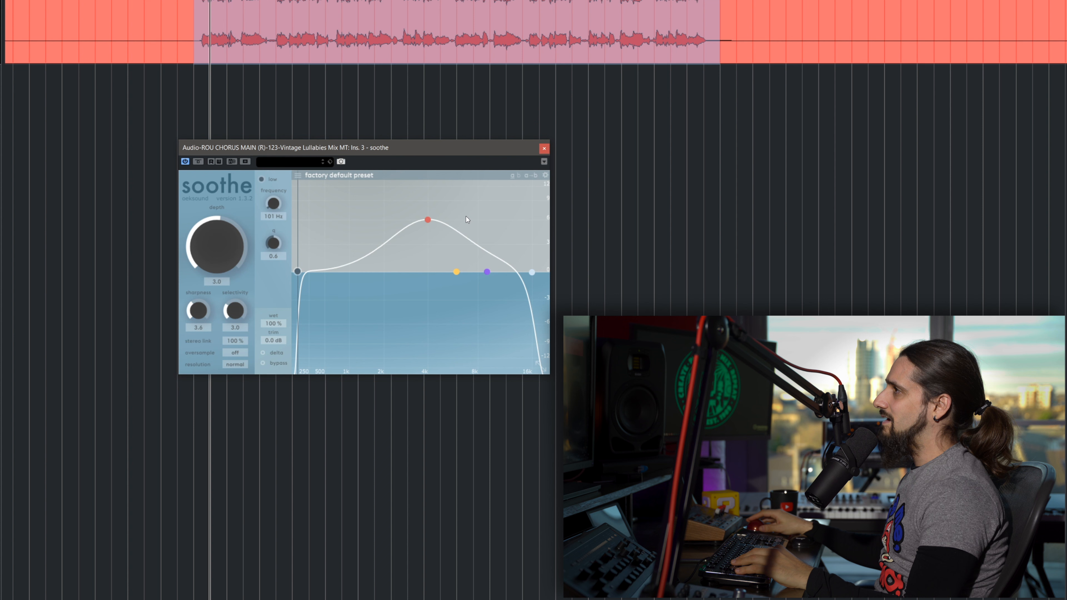
left_click_drag(428, 219, 447, 251)
mouse_move(204, 229)
left_mouse_down()
mouse_move(213, 165)
mouse_move(213, 248)
left_mouse_up()
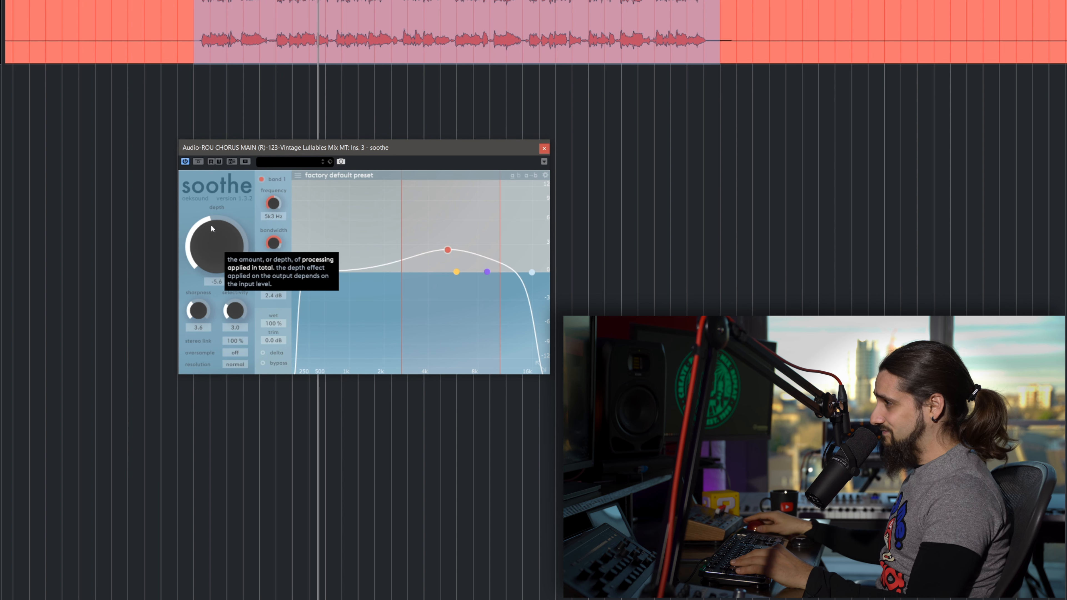
- Move soothe's band 1 to 556 Hz at 2.0 dB, set the depth to -0.8 and compare the vocal with the plug-in bypassed
left_click_drag(447, 250, 312, 253)
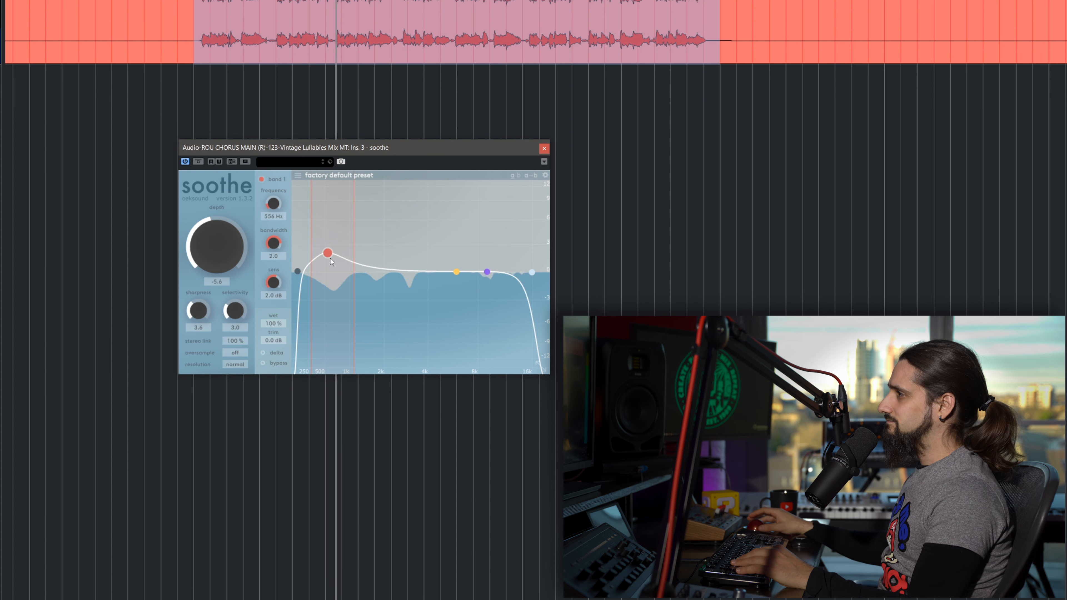
left_click_drag(208, 241, 202, 238)
left_click(197, 162)
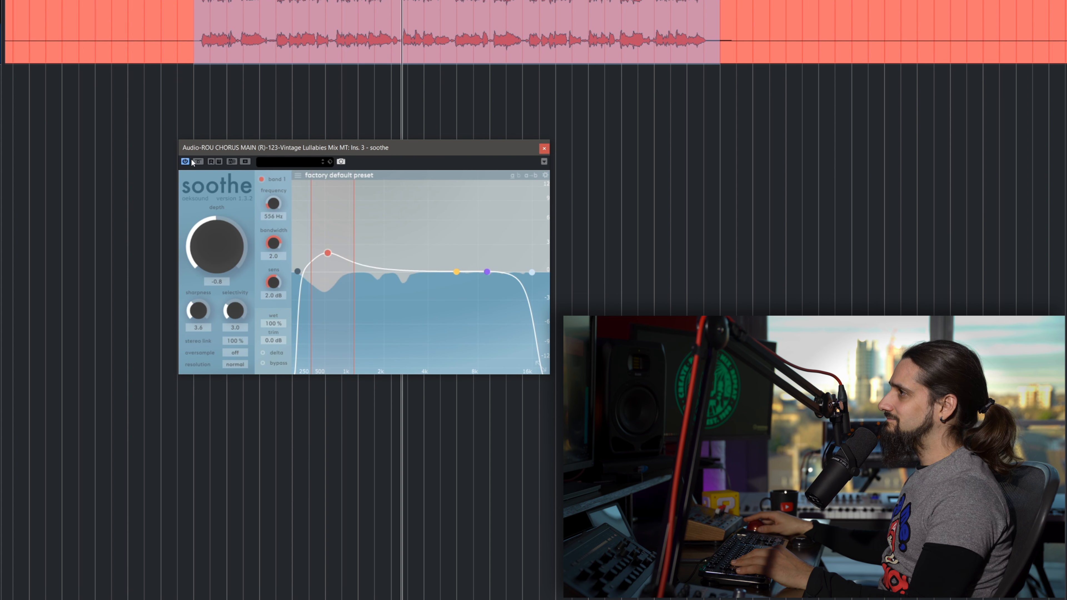
left_click(198, 161)
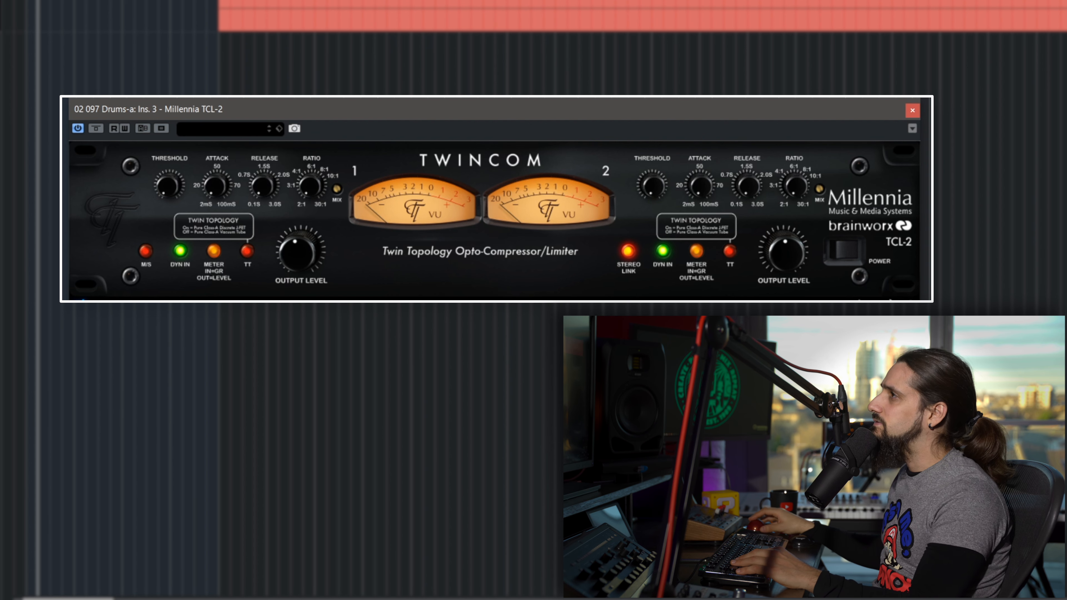
- Play the drums through the linked TCL-2 compressor and switch on Twin Topology to audition the discrete J-FET circuit
key("space")
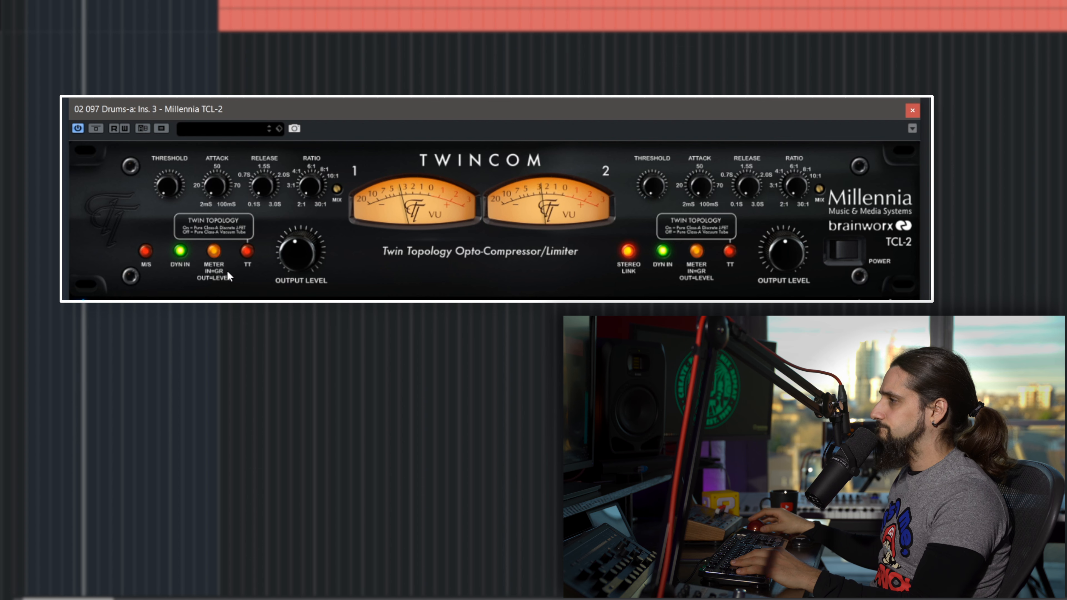
left_click_drag(171, 183, 184, 98)
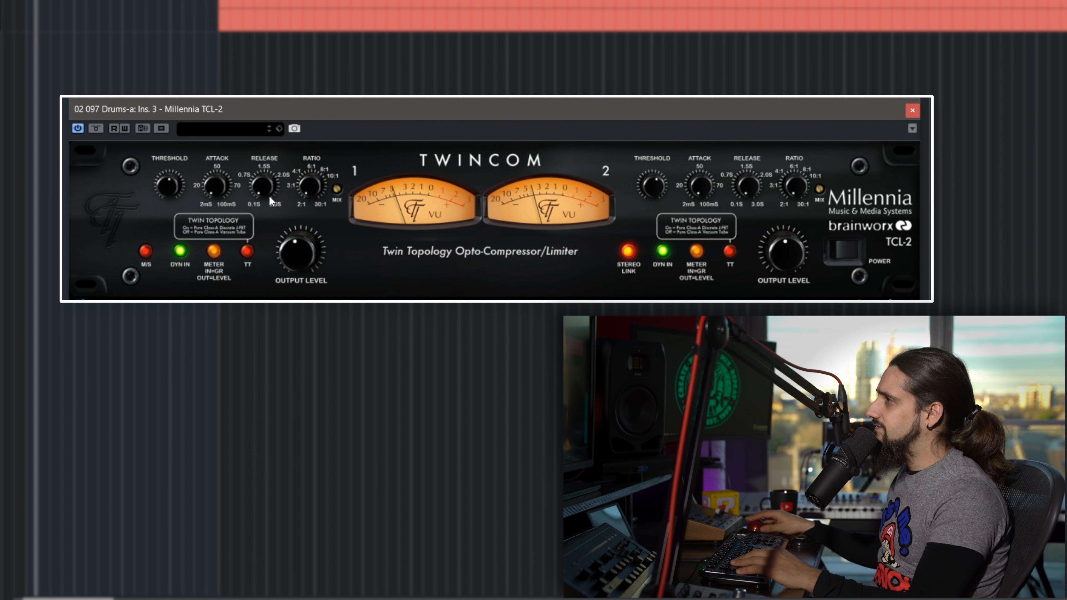
left_click_drag(313, 186, 313, 119)
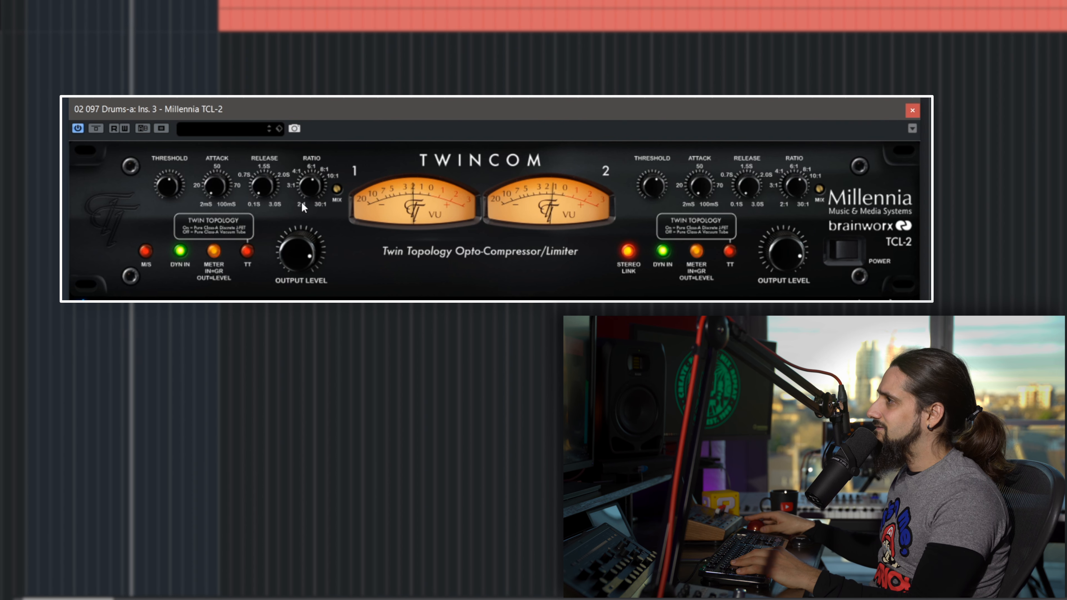
left_click_drag(174, 156, 174, 172)
left_click(246, 252)
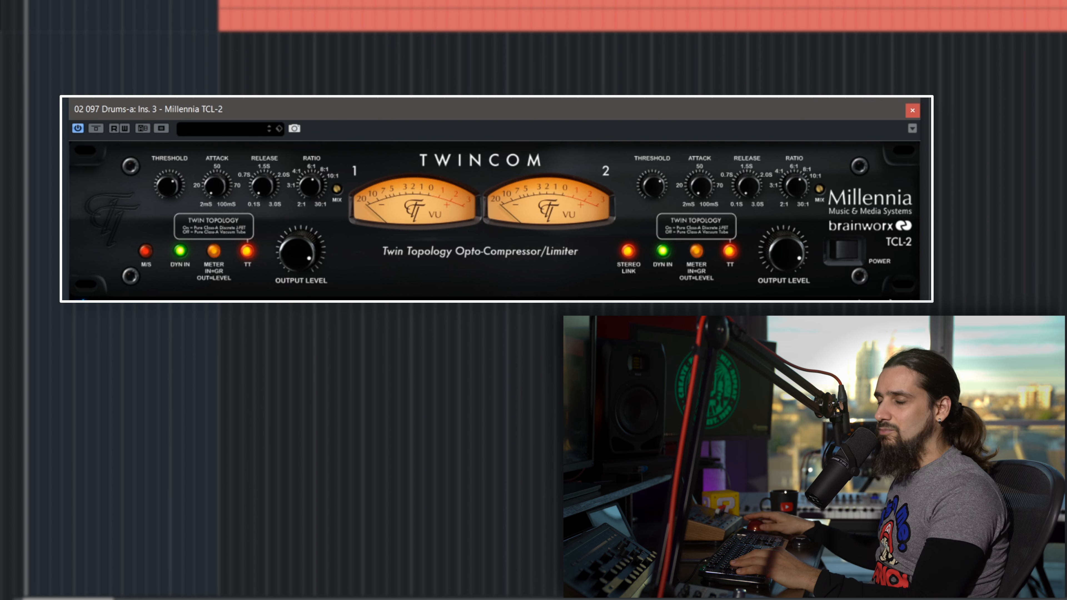
- Listen to the drums with Twin Topology engaged, and switch it off to compare with the vacuum tube circuit
left_click_drag(167, 186, 218, 146)
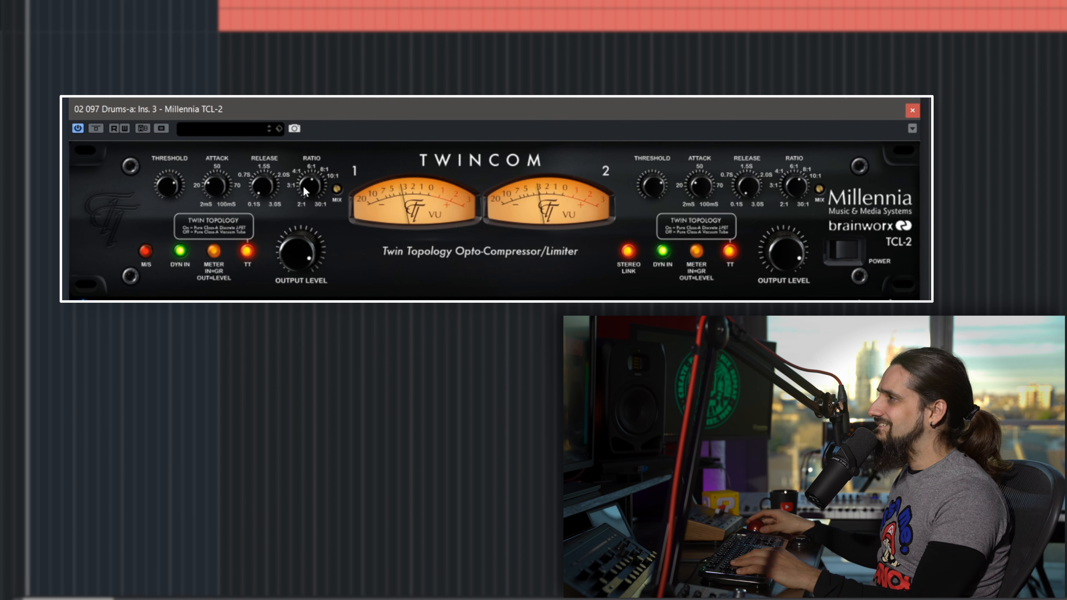
left_click_drag(260, 161, 220, 128)
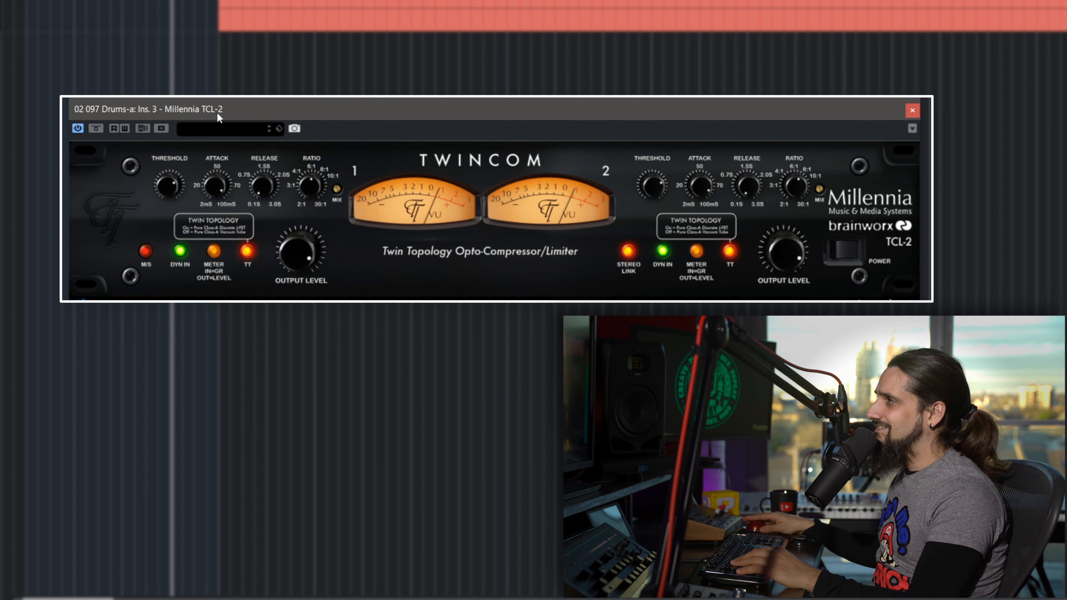
left_click_drag(161, 200, 170, 183)
left_click(248, 253)
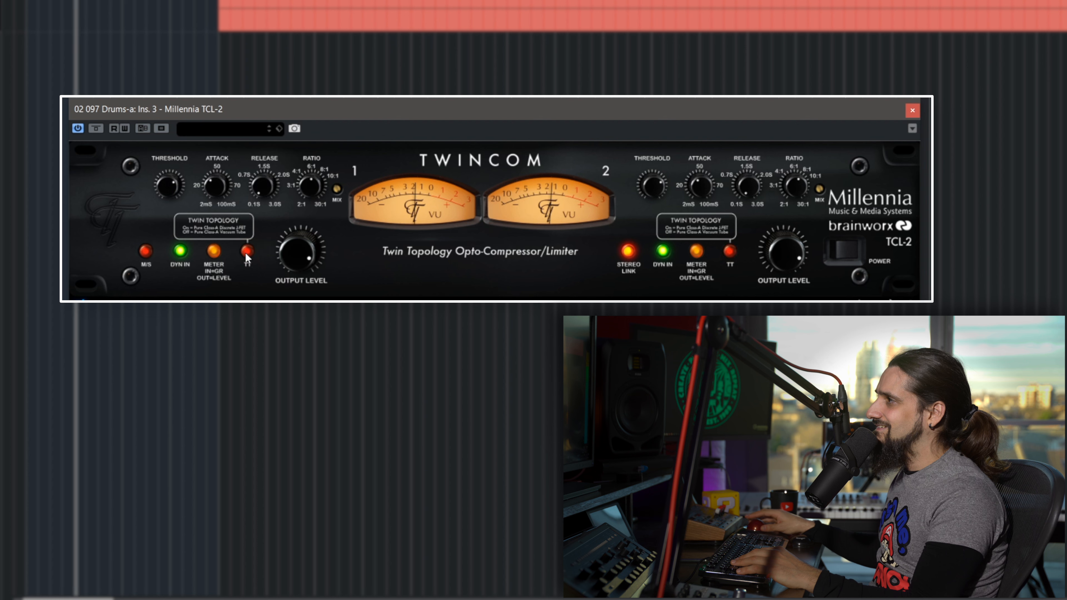